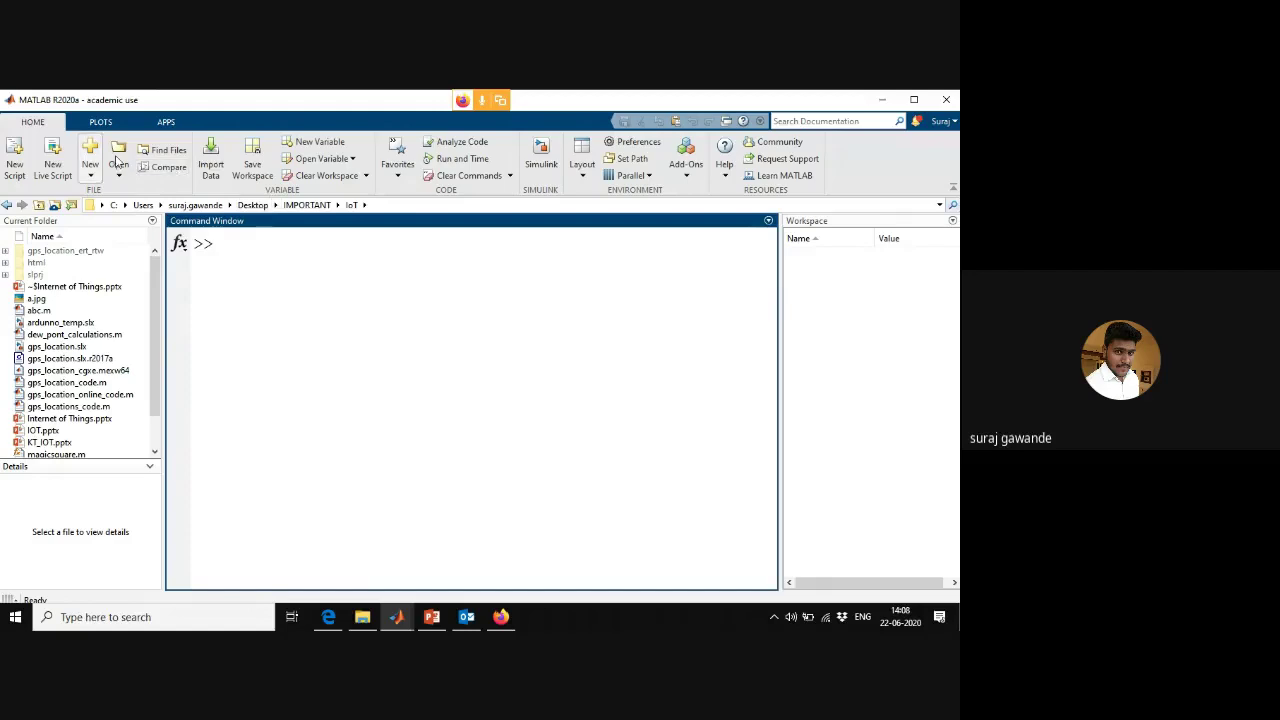
# - Open the documentation with the doc command and expand the Data Science and Deep Learning applications category
pyautogui.click(526, 424)
pyautogui.write('doc')
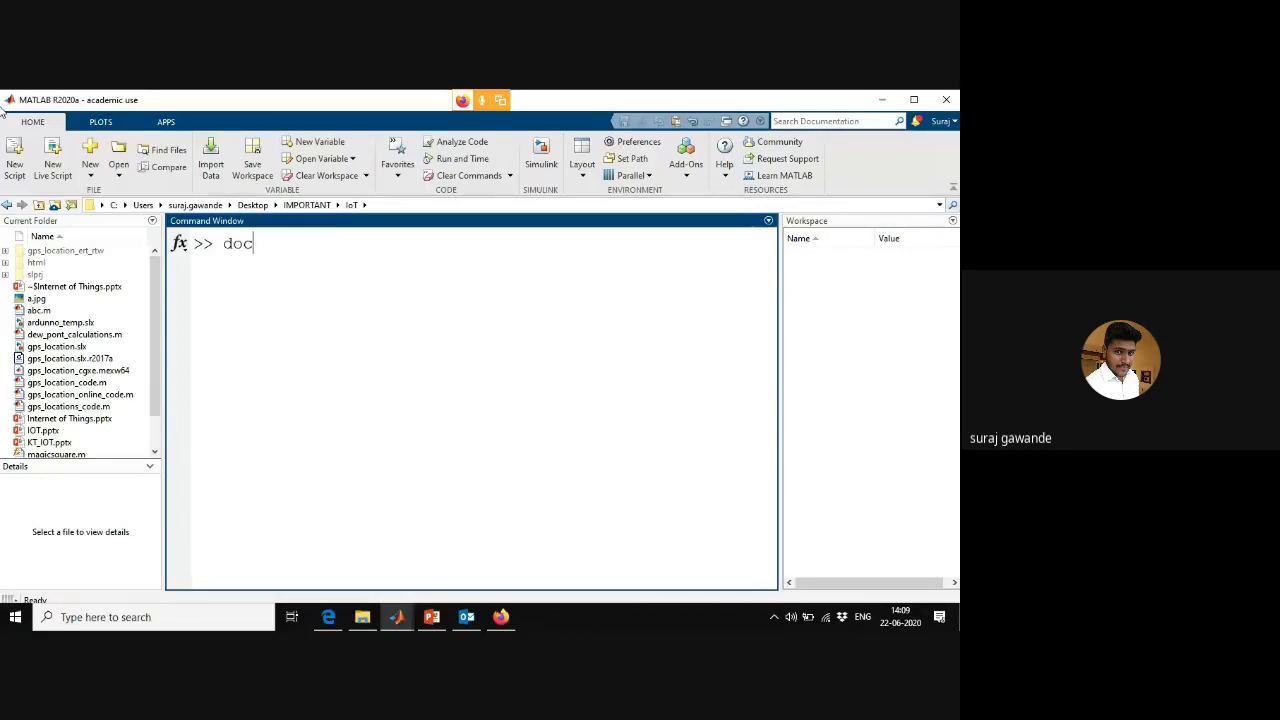
pyautogui.press('Return')
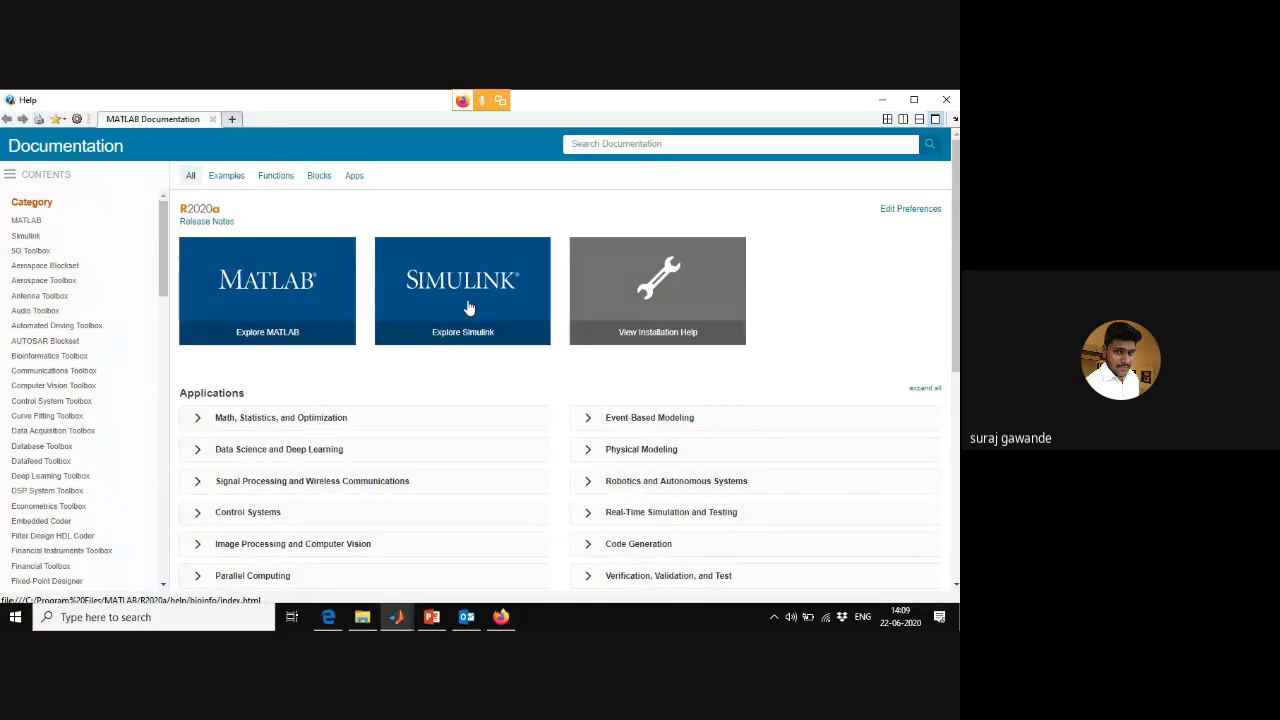
pyautogui.scroll(-2, 469, 307)
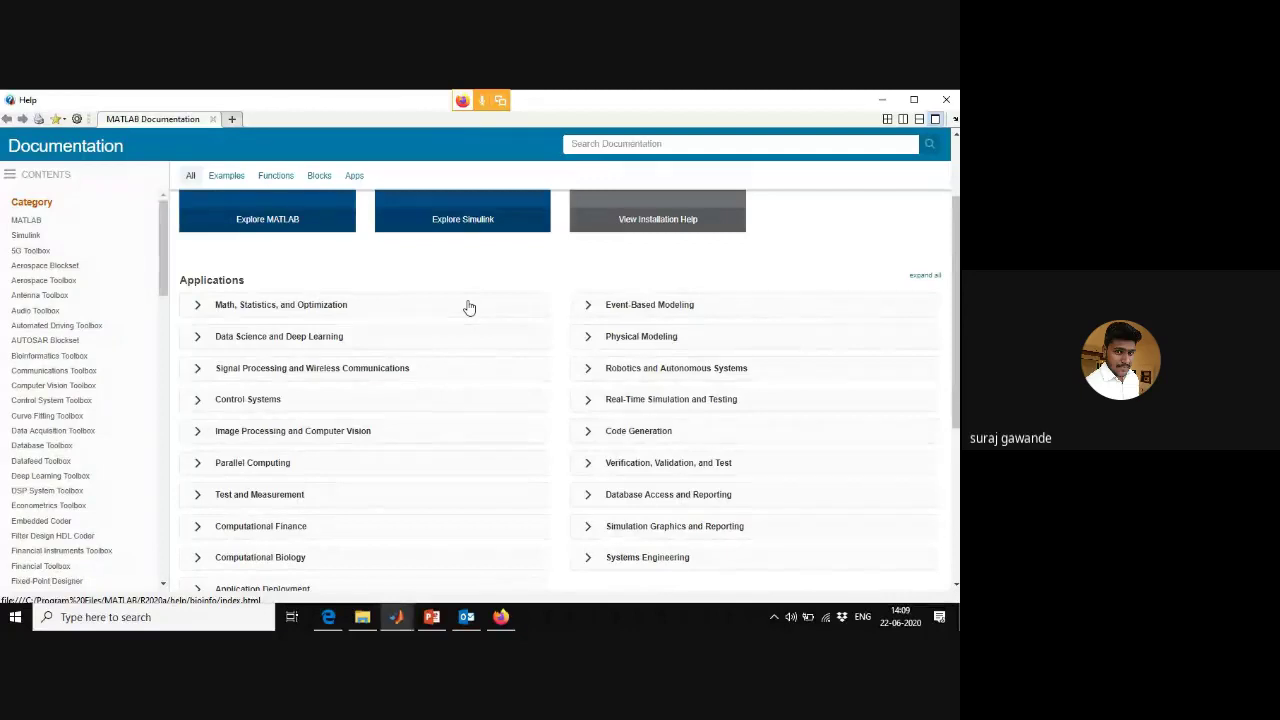
pyautogui.click(199, 338)
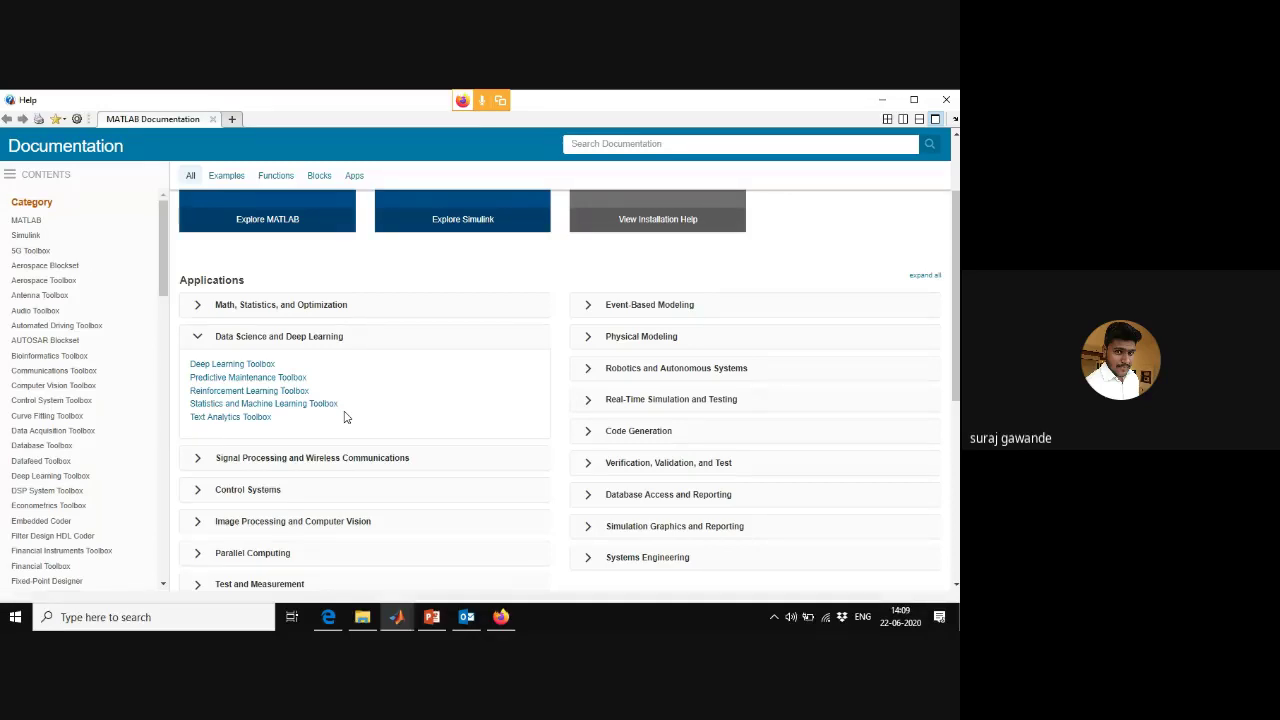
# - View the general documentation examples, return to the documentation home page and close the help window
pyautogui.click(226, 177)
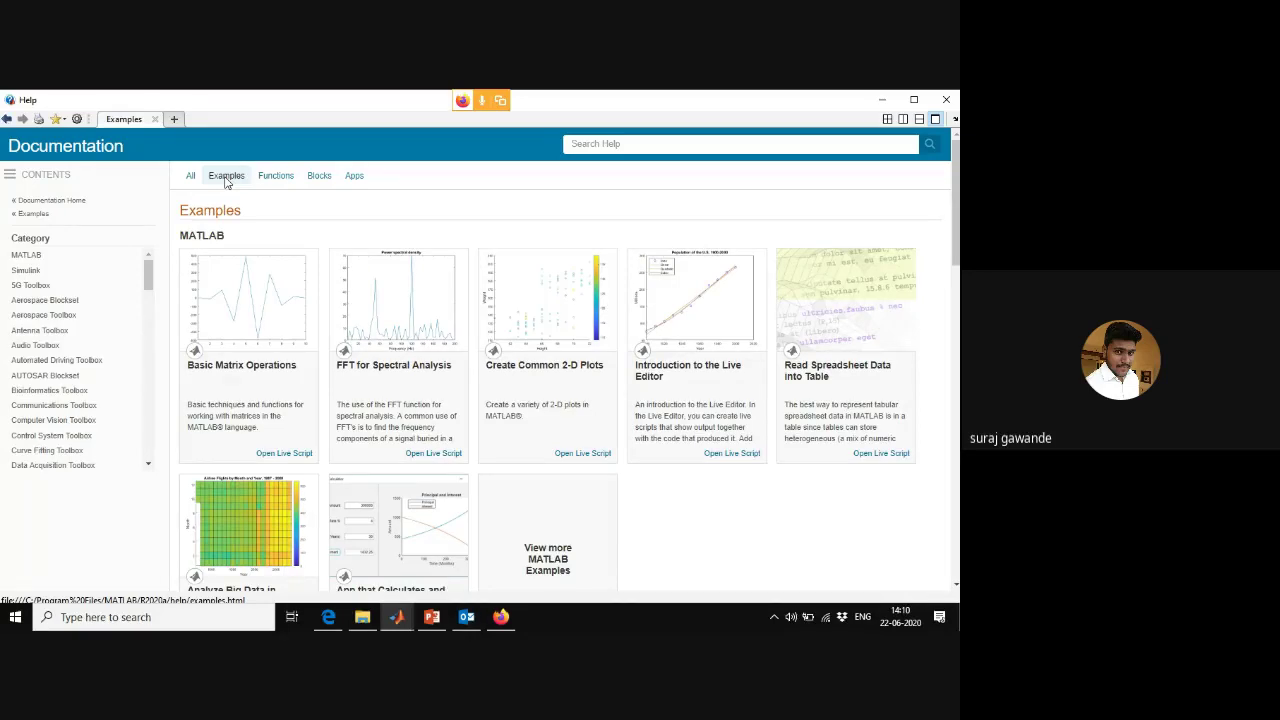
pyautogui.click(8, 119)
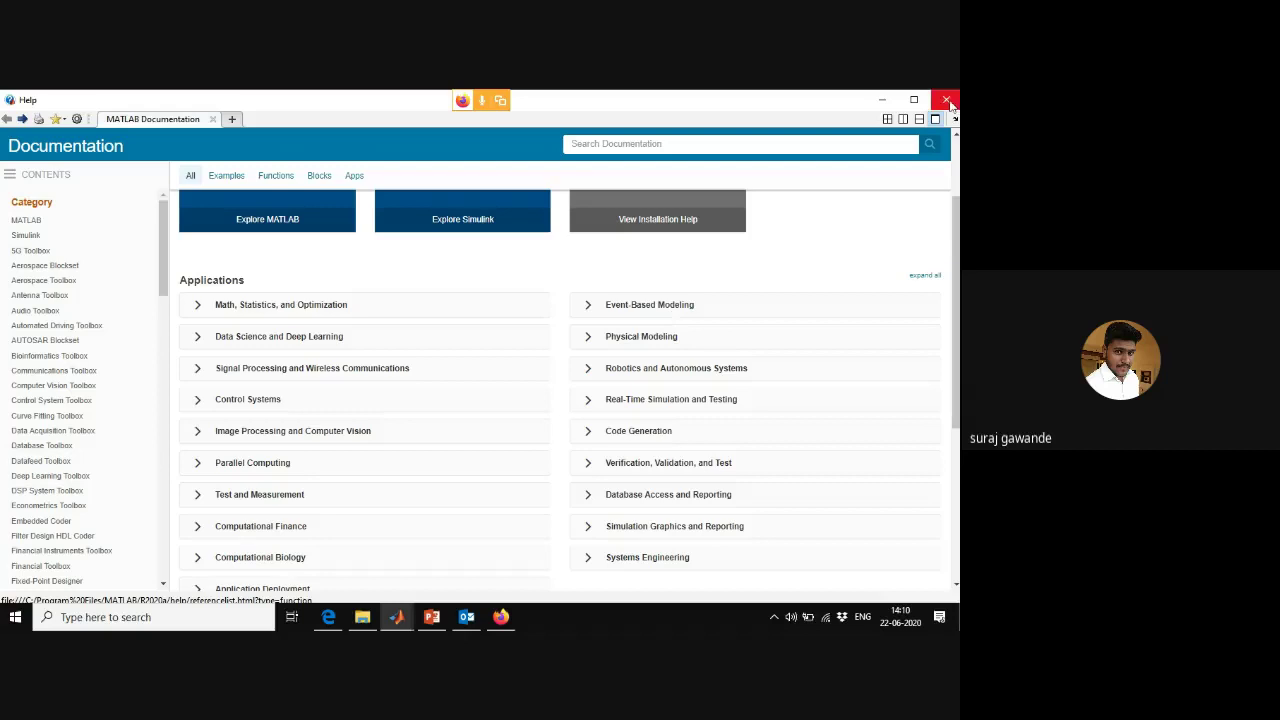
pyautogui.click(946, 99)
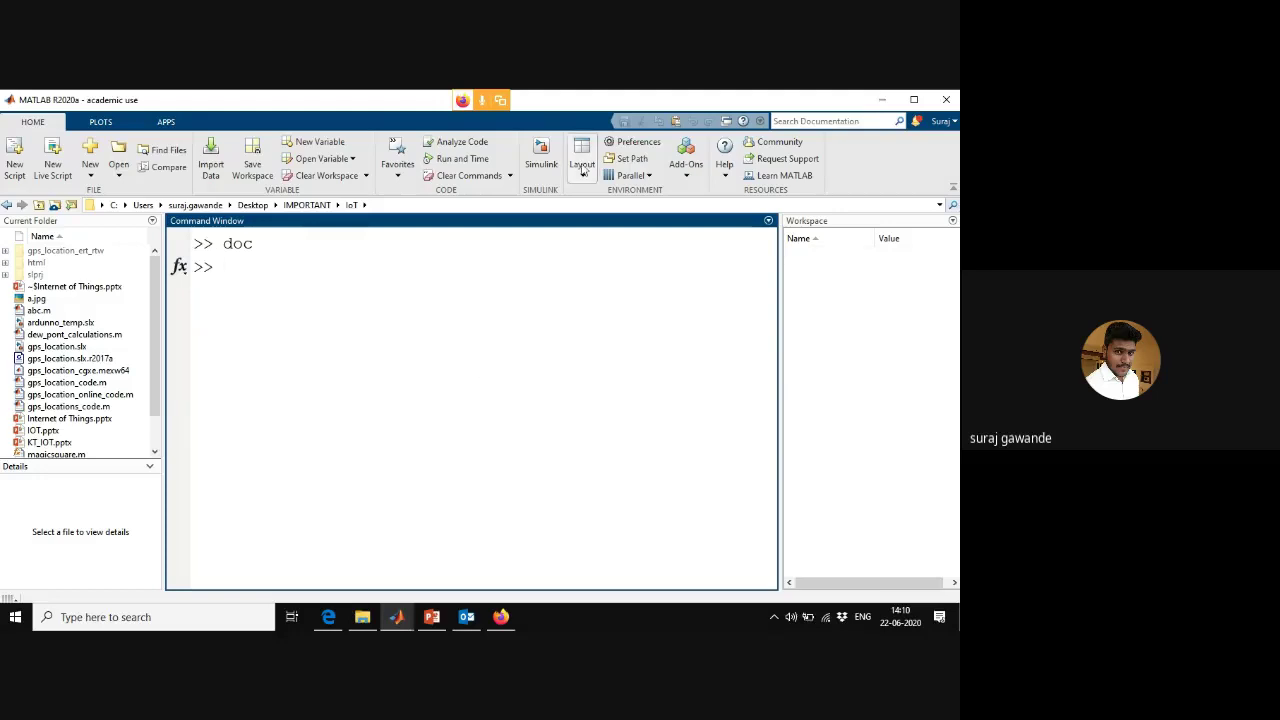
# - Browse the available hardware support packages, view the Simulink Support Package for Android Devices details and close the explorer
pyautogui.click(687, 178)
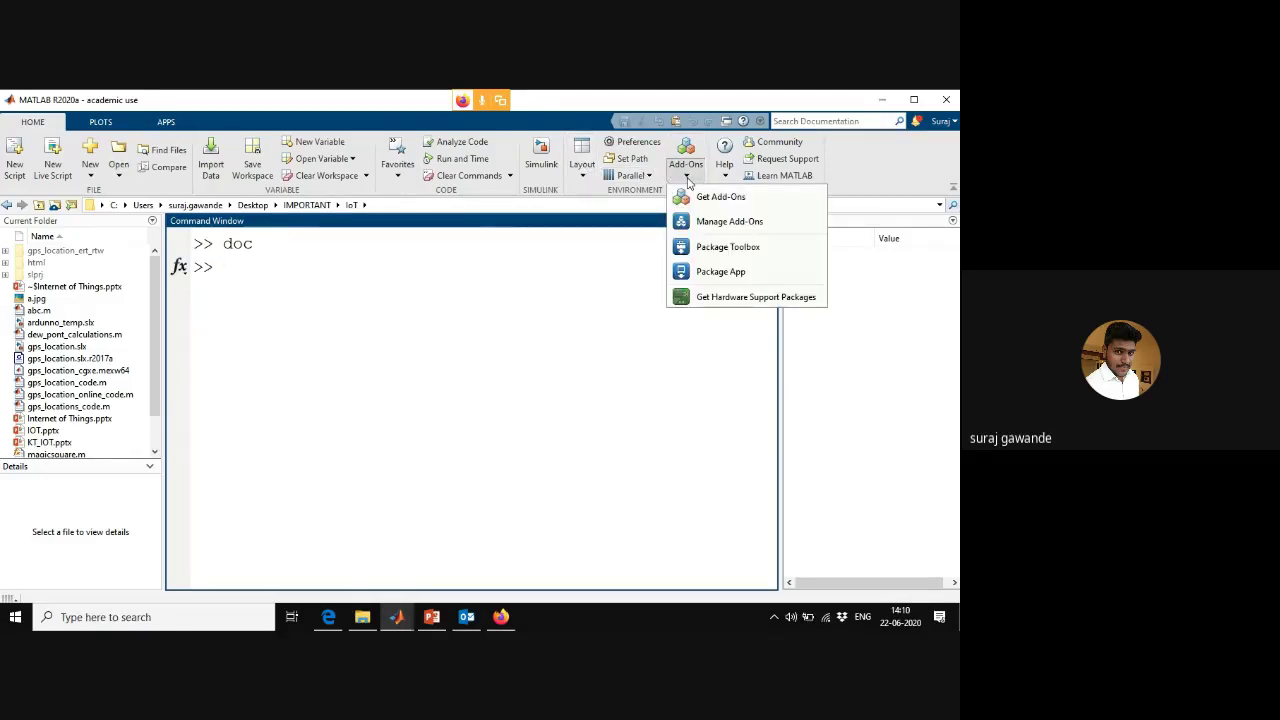
pyautogui.click(710, 300)
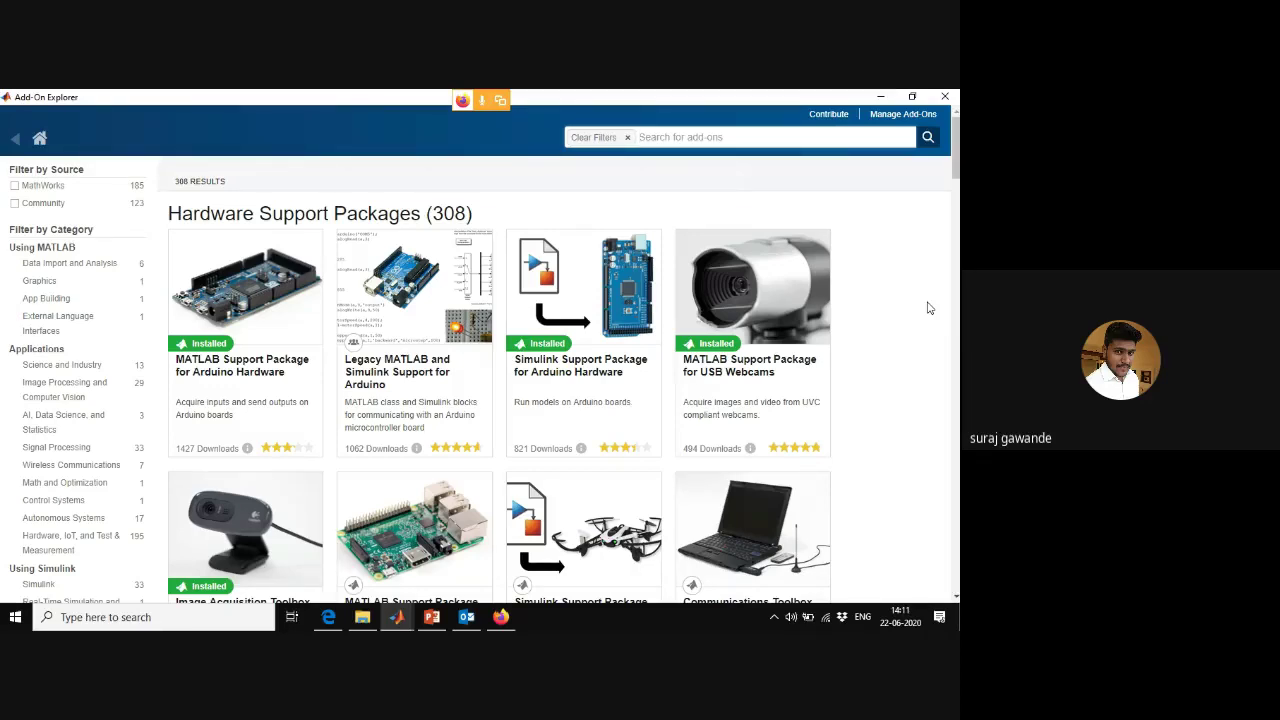
pyautogui.click(955, 597)
pyautogui.scroll(-5, 955, 600)
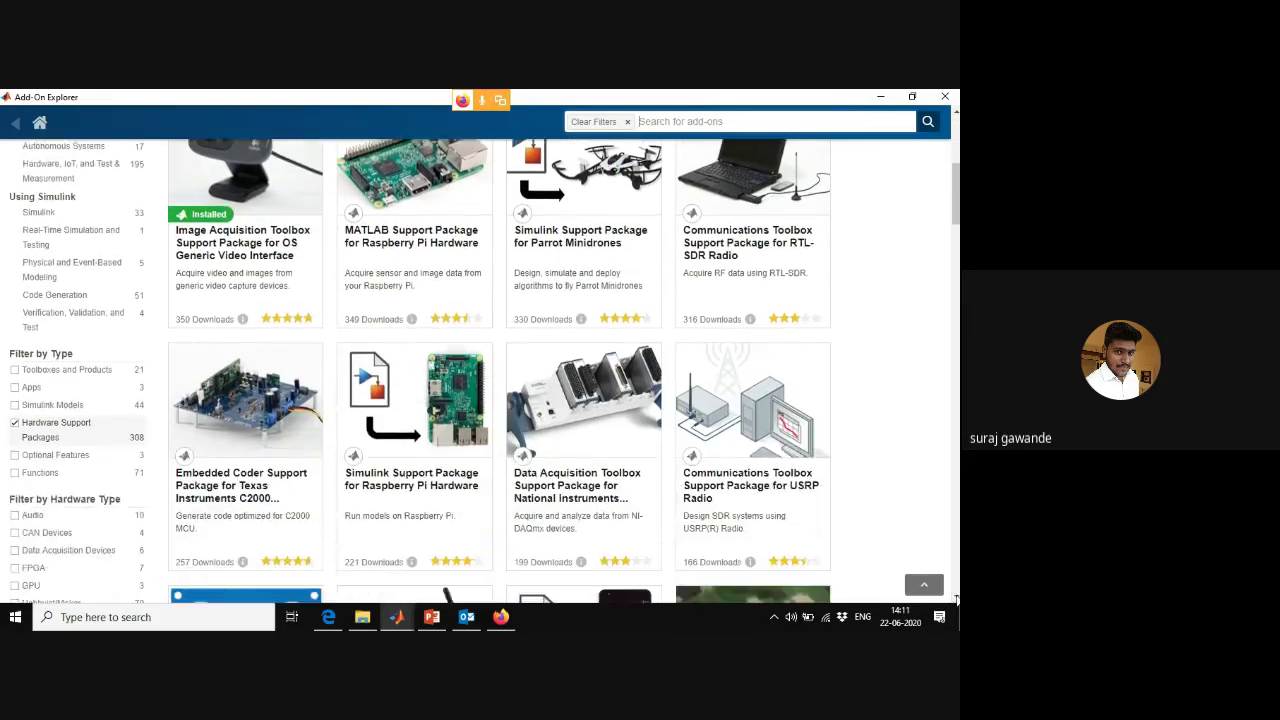
pyautogui.scroll(-3, 955, 598)
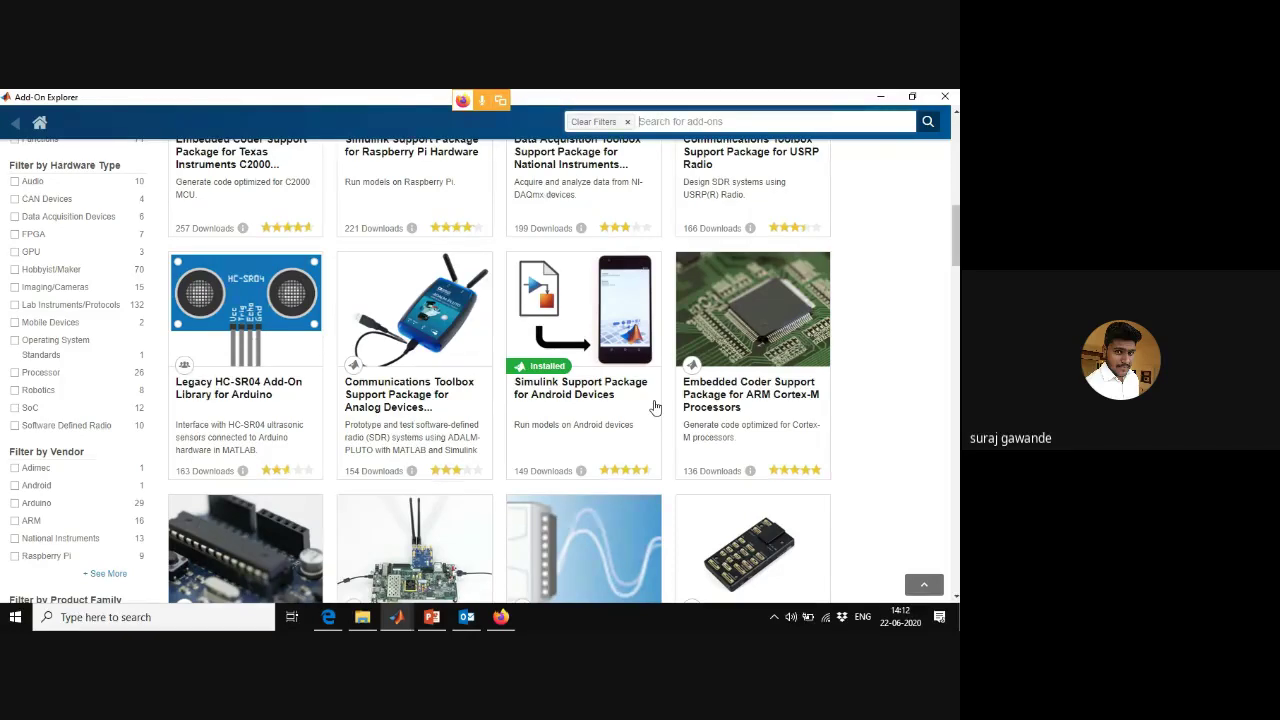
pyautogui.click(602, 400)
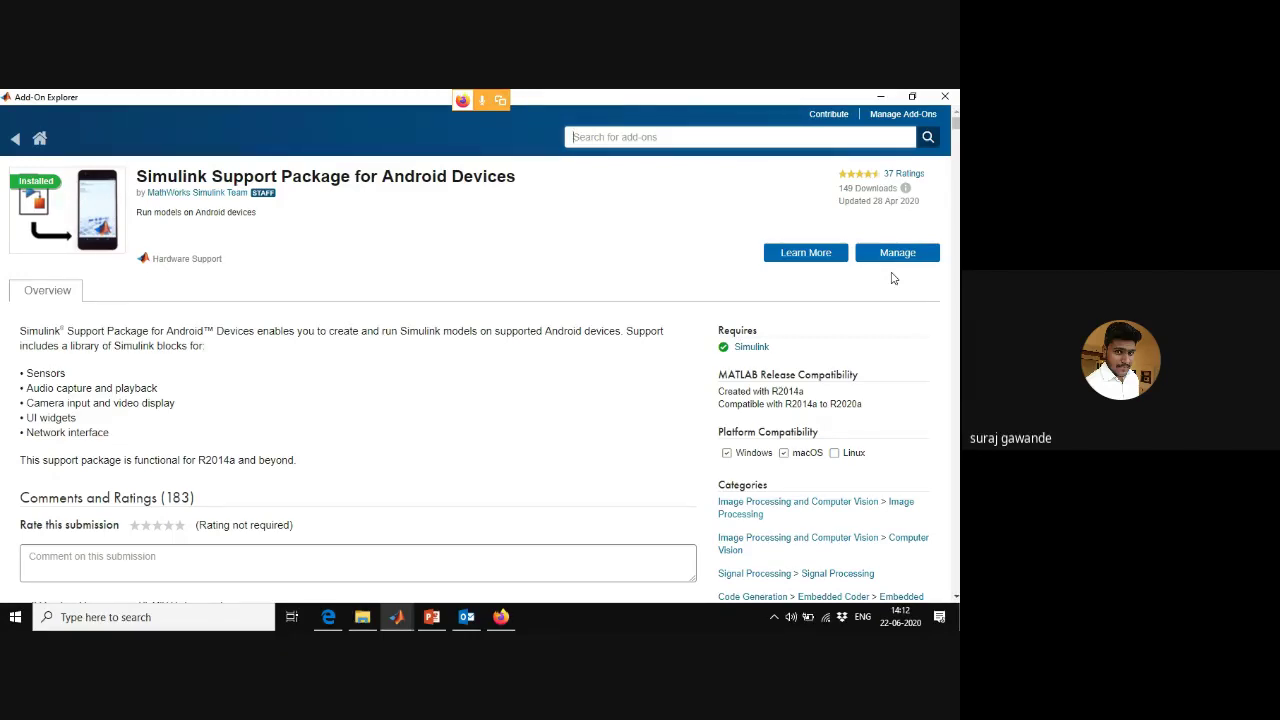
pyautogui.click(944, 96)
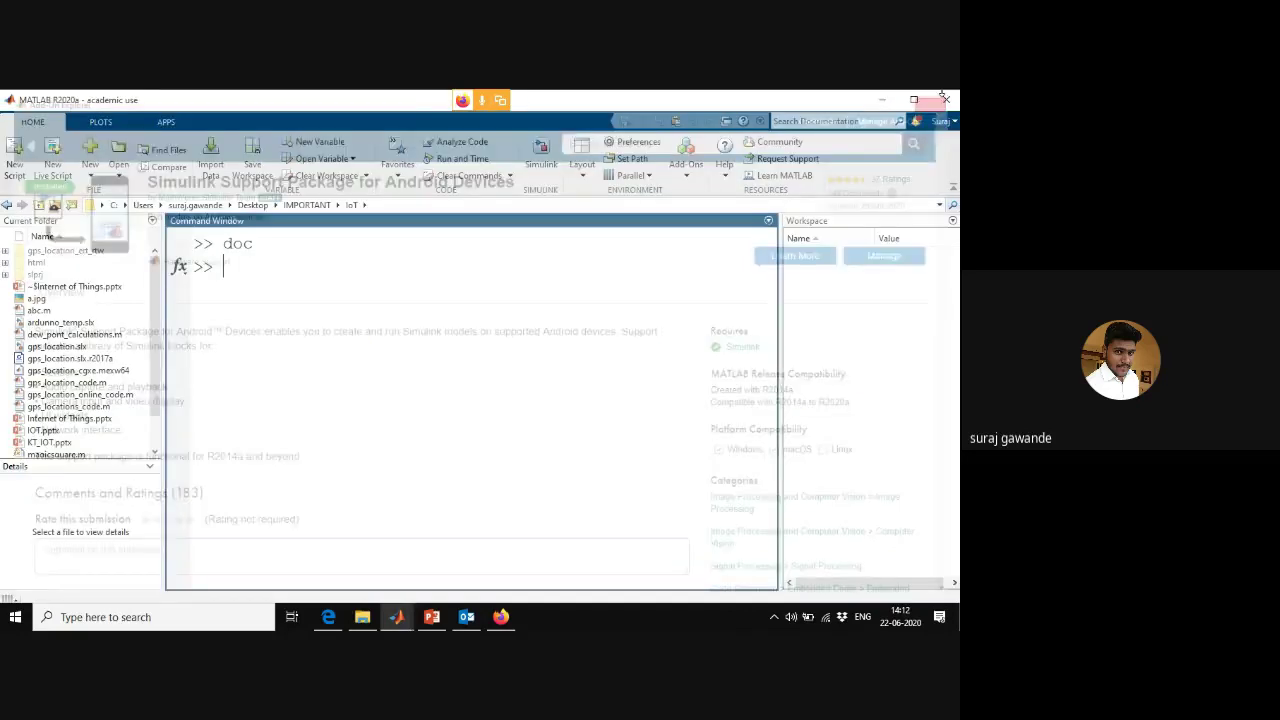
# - Reopen the documentation with the doc command and open the Simulink Support Package for Android Devices page under Hardware Support
pyautogui.write('doc')
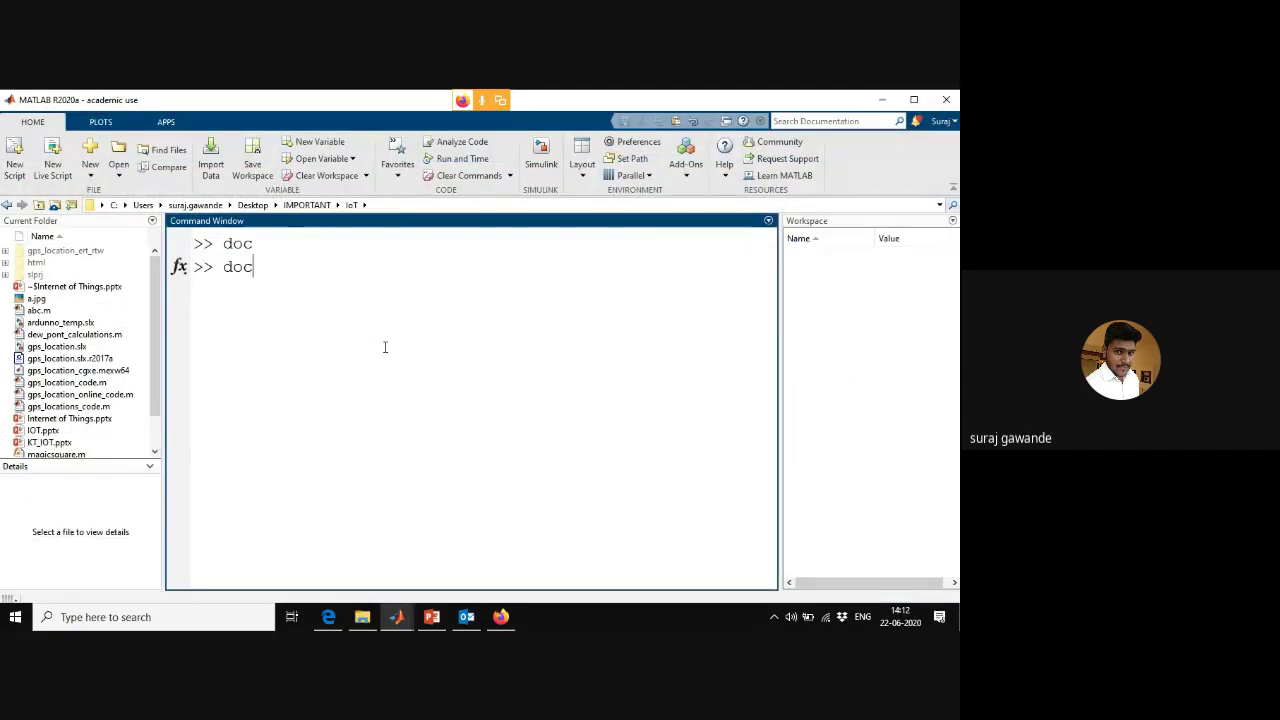
pyautogui.press('Return')
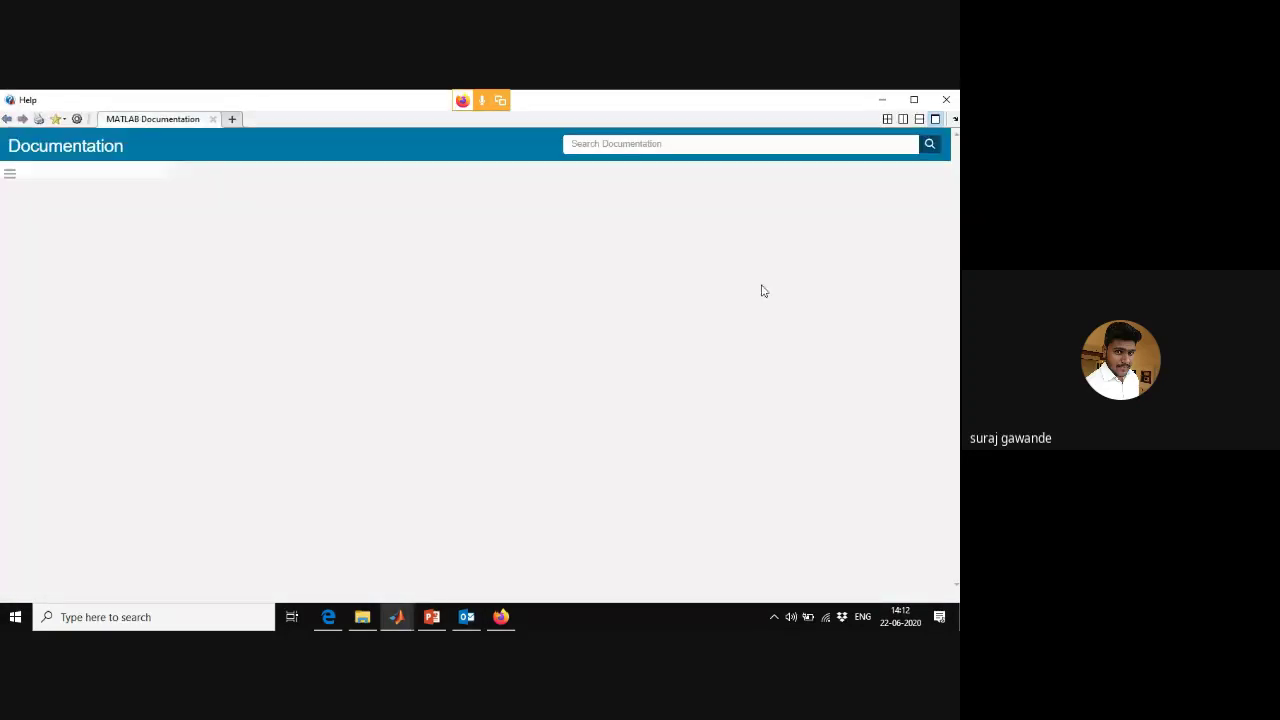
pyautogui.scroll(-2, 760, 288)
pyautogui.scroll(-5, 560, 390)
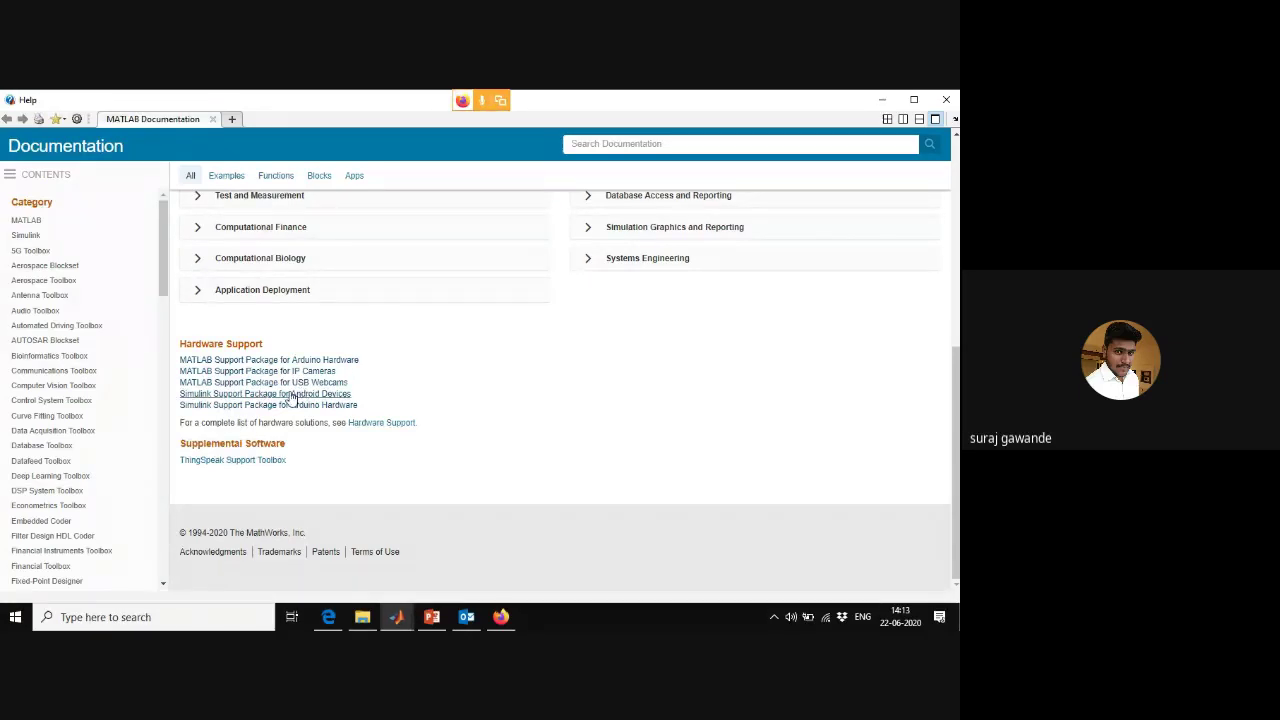
pyautogui.click(342, 396)
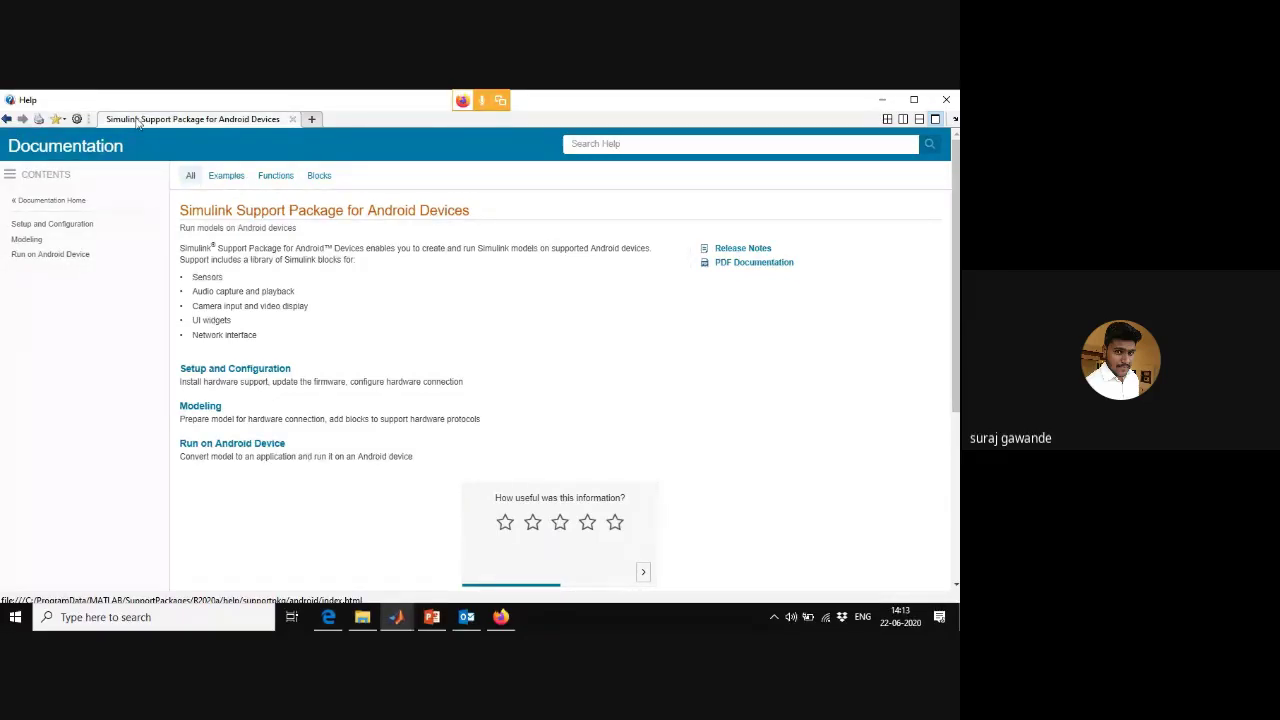
# - View the examples for the Android support package, return to its overview and close the help window
pyautogui.click(226, 177)
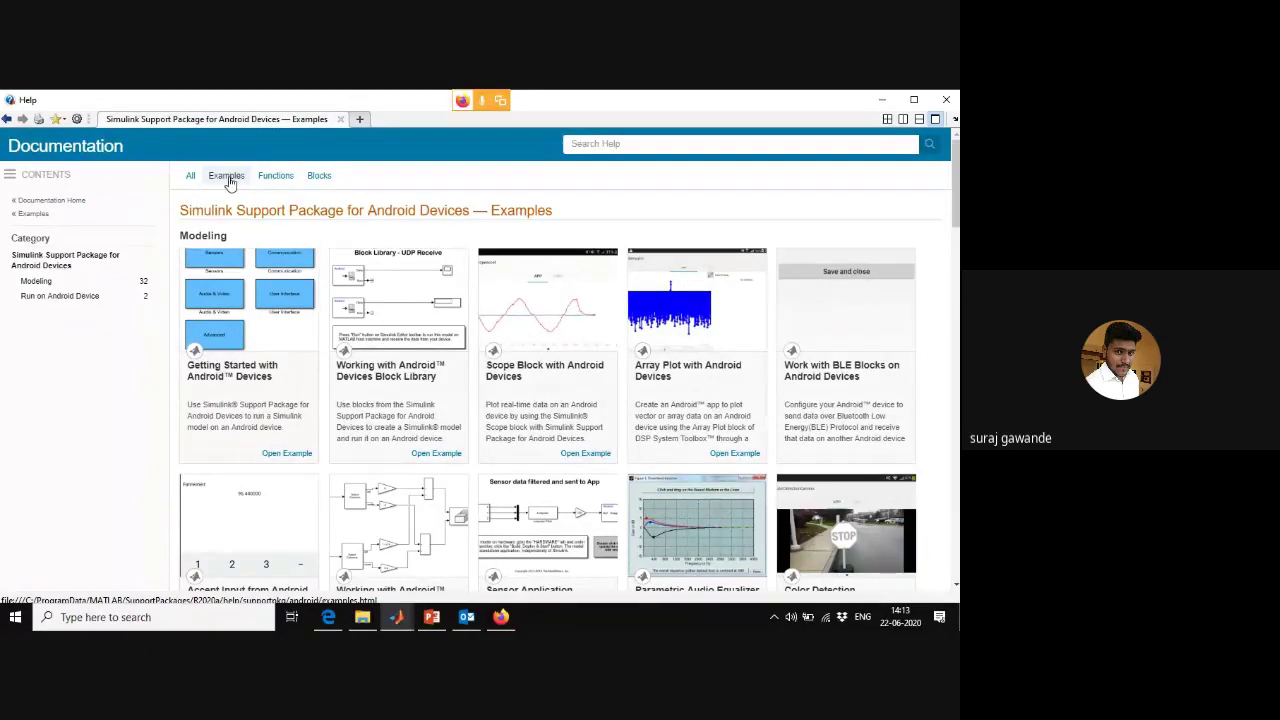
pyautogui.click(228, 178)
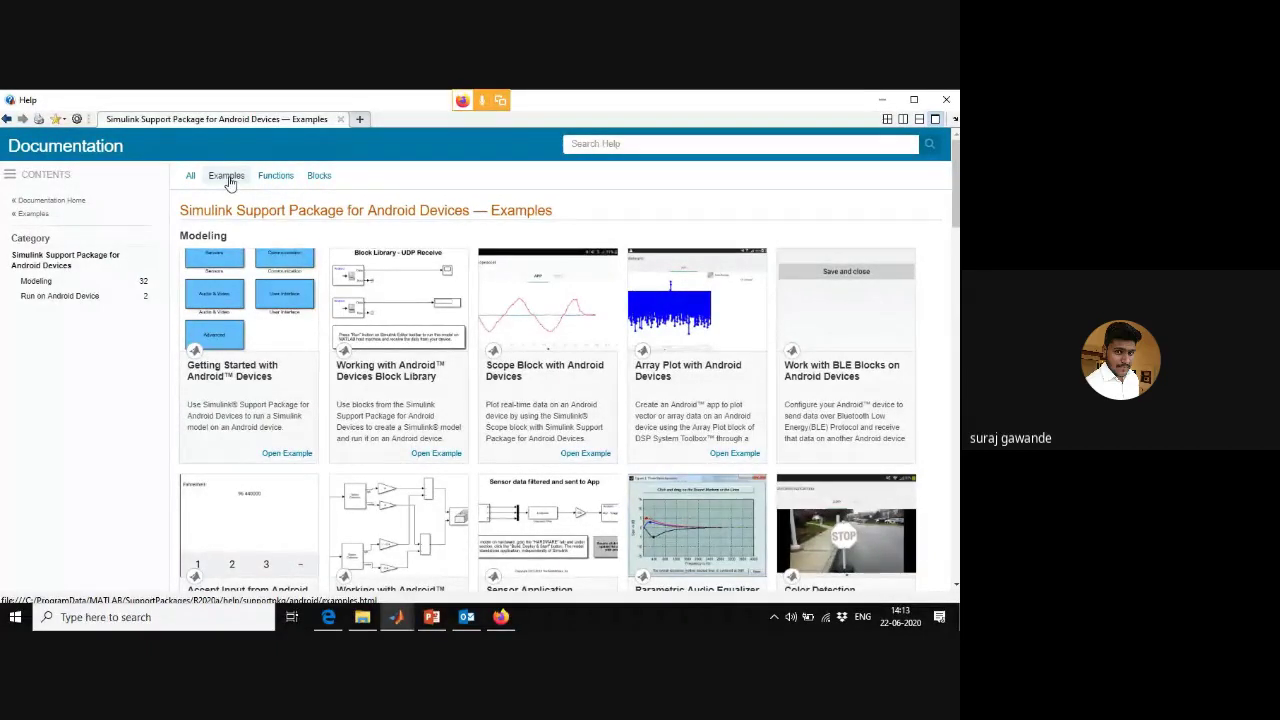
pyautogui.click(6, 119)
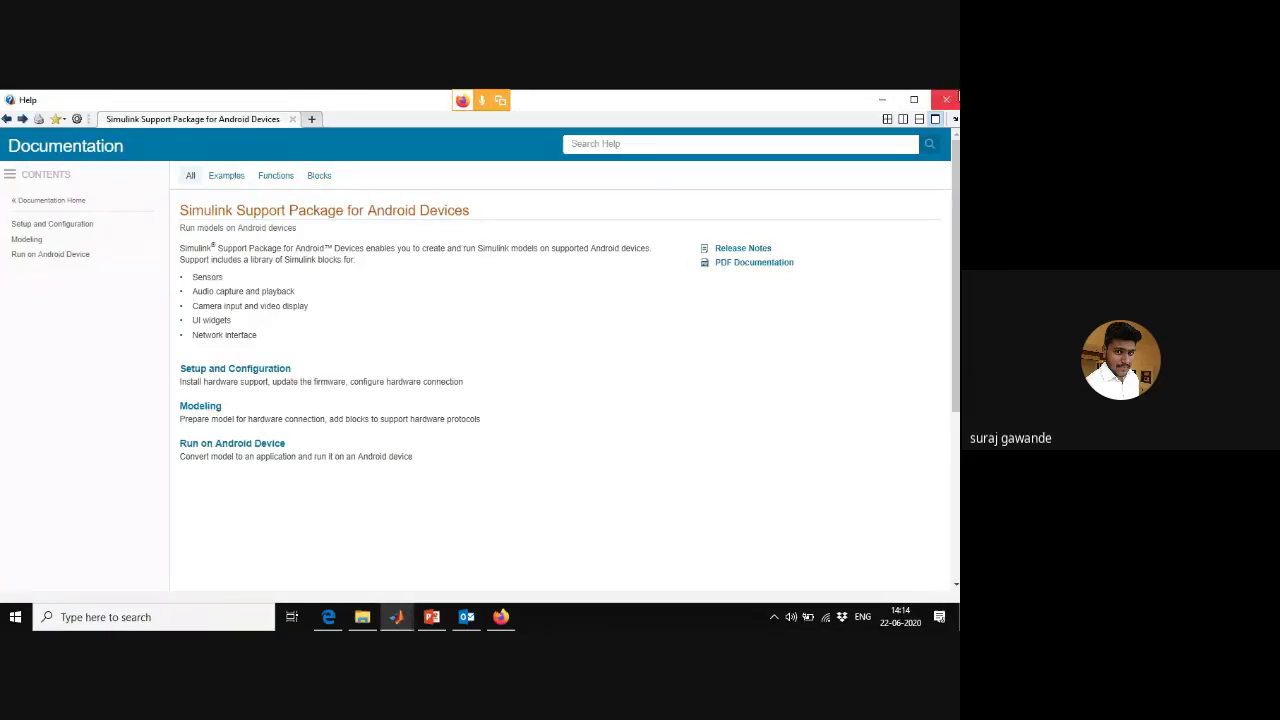
pyautogui.click(945, 97)
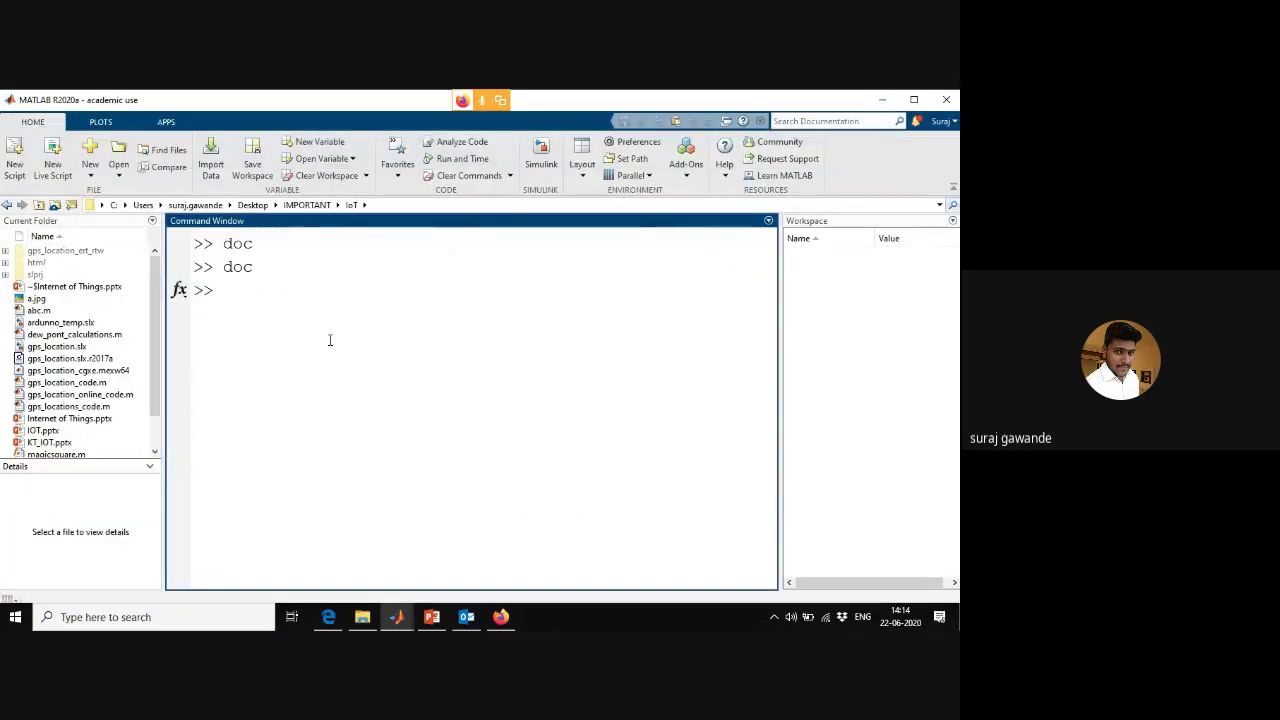
# - Open the installed add-ons manager, view the hardware setup of the Simulink Support Package for Arduino Hardware and close that setup
pyautogui.click(697, 183)
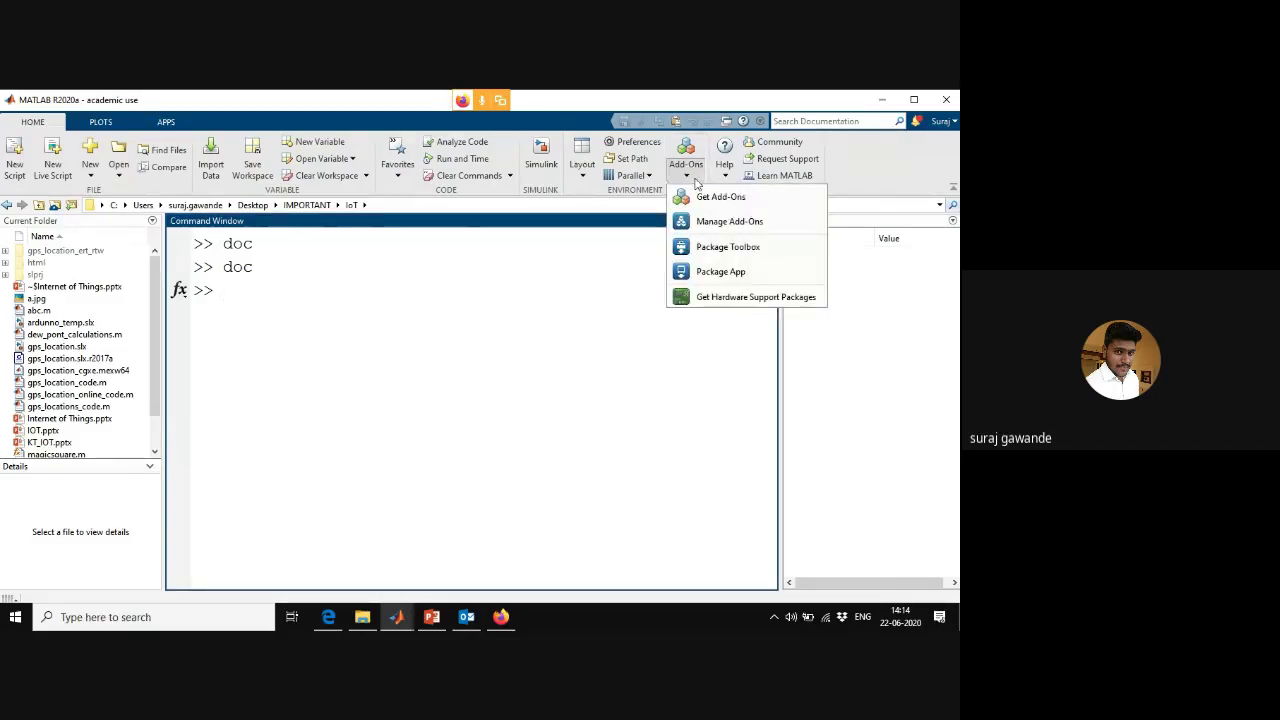
pyautogui.click(727, 230)
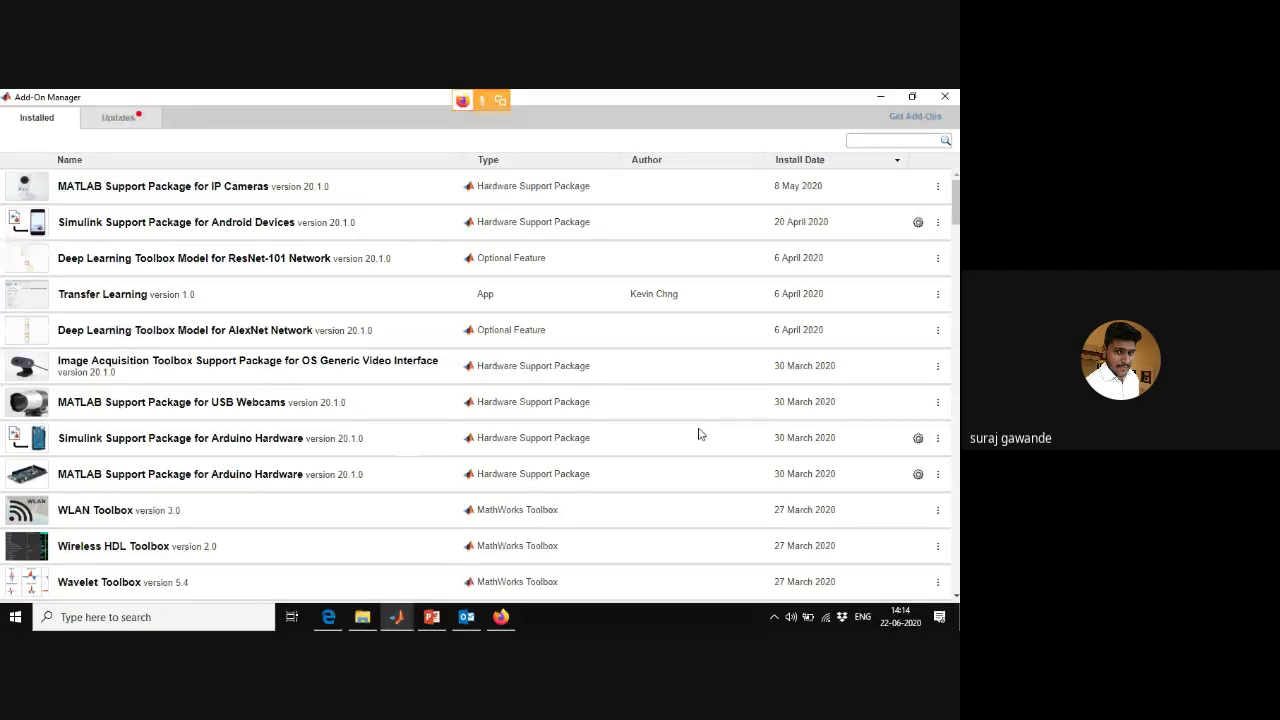
pyautogui.click(917, 441)
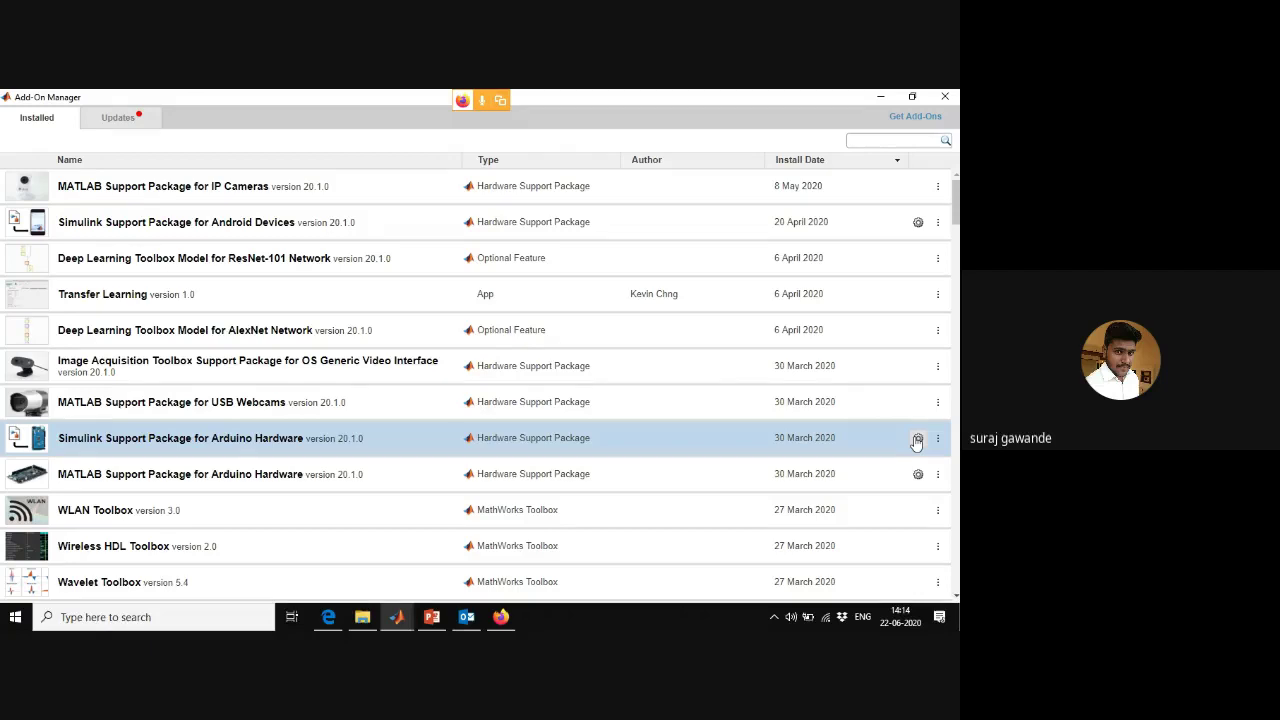
pyautogui.click(917, 440)
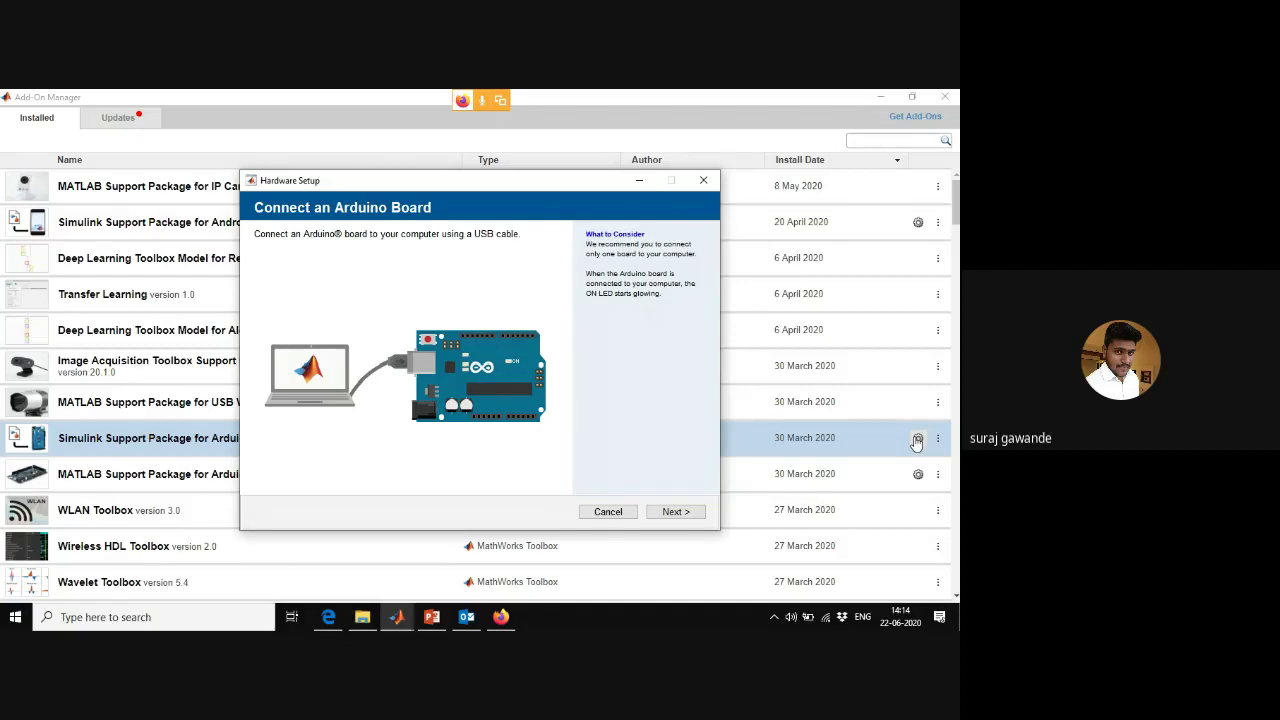
pyautogui.click(706, 181)
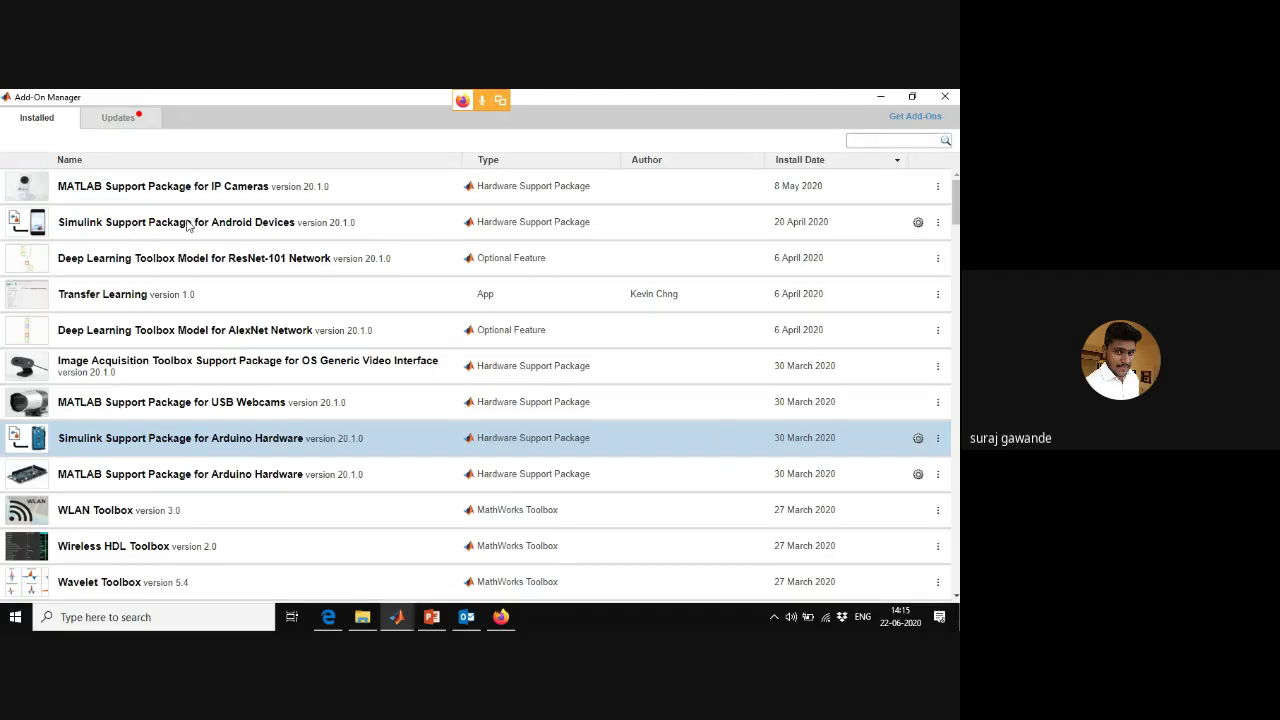
# - Start the hardware setup of the installed Simulink Support Package for Android Devices
pyautogui.click(490, 229)
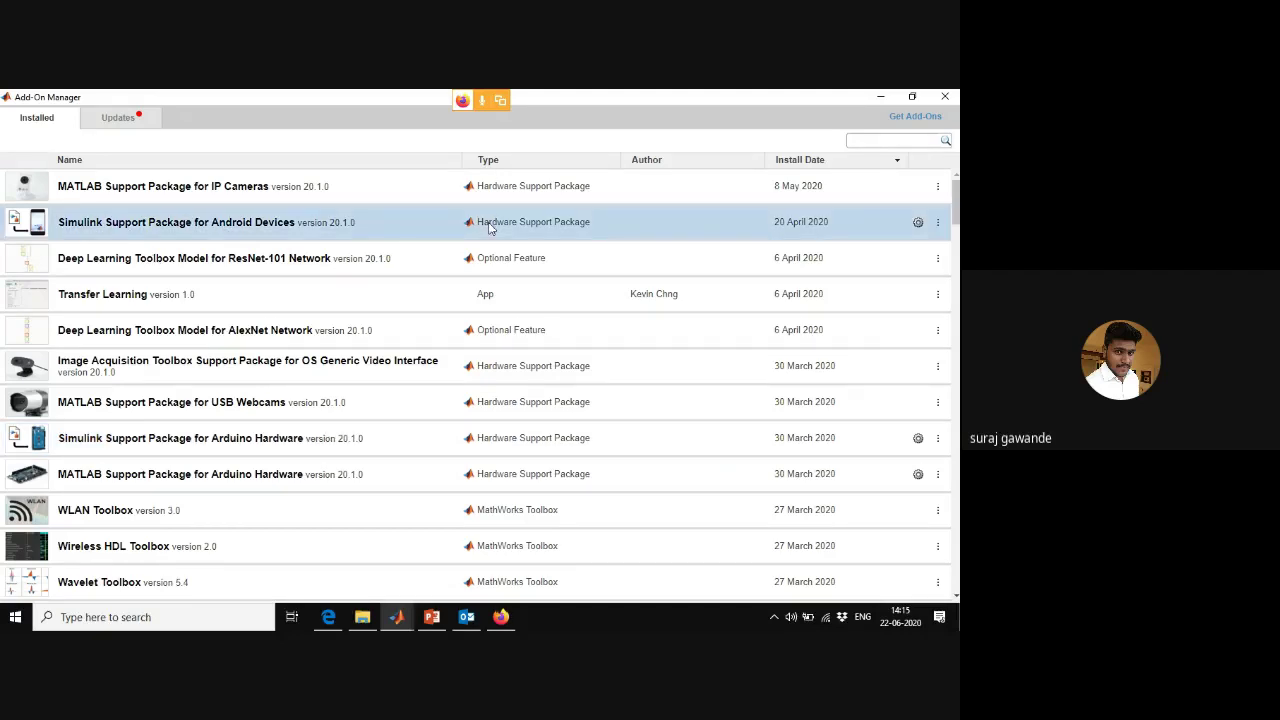
pyautogui.click(918, 223)
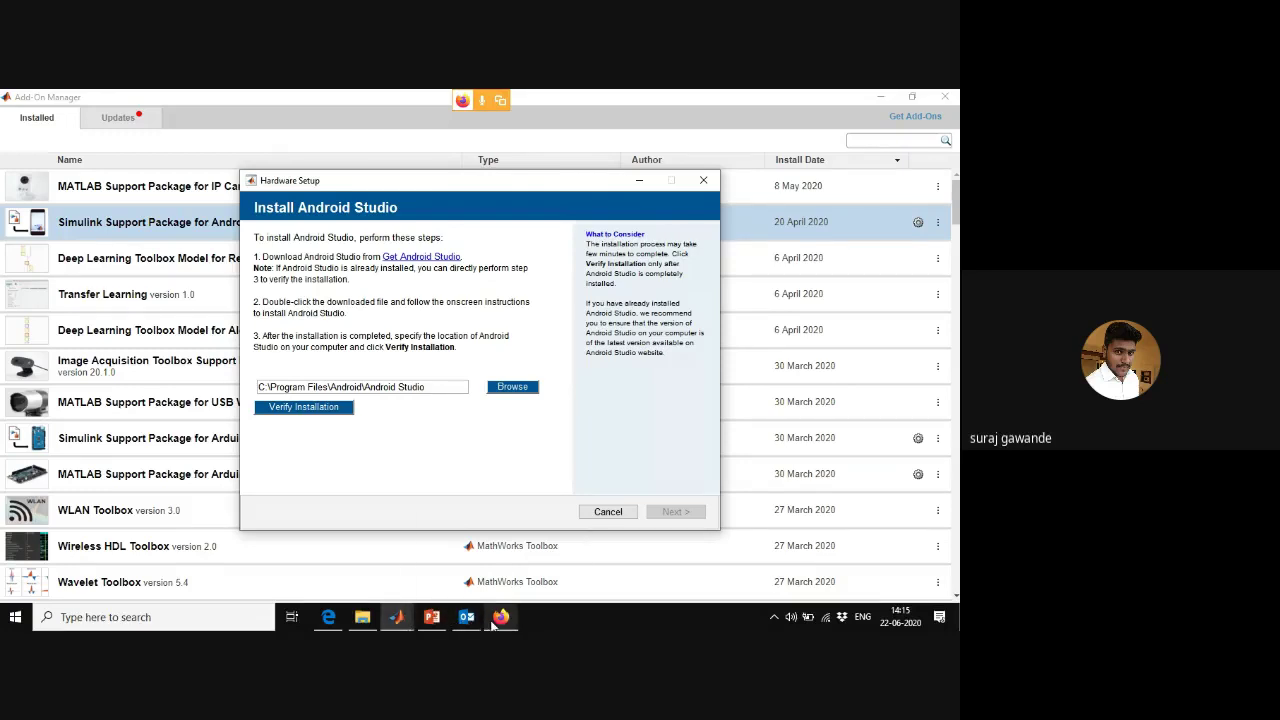
pyautogui.moveTo(493, 622)
pyautogui.click(491, 572)
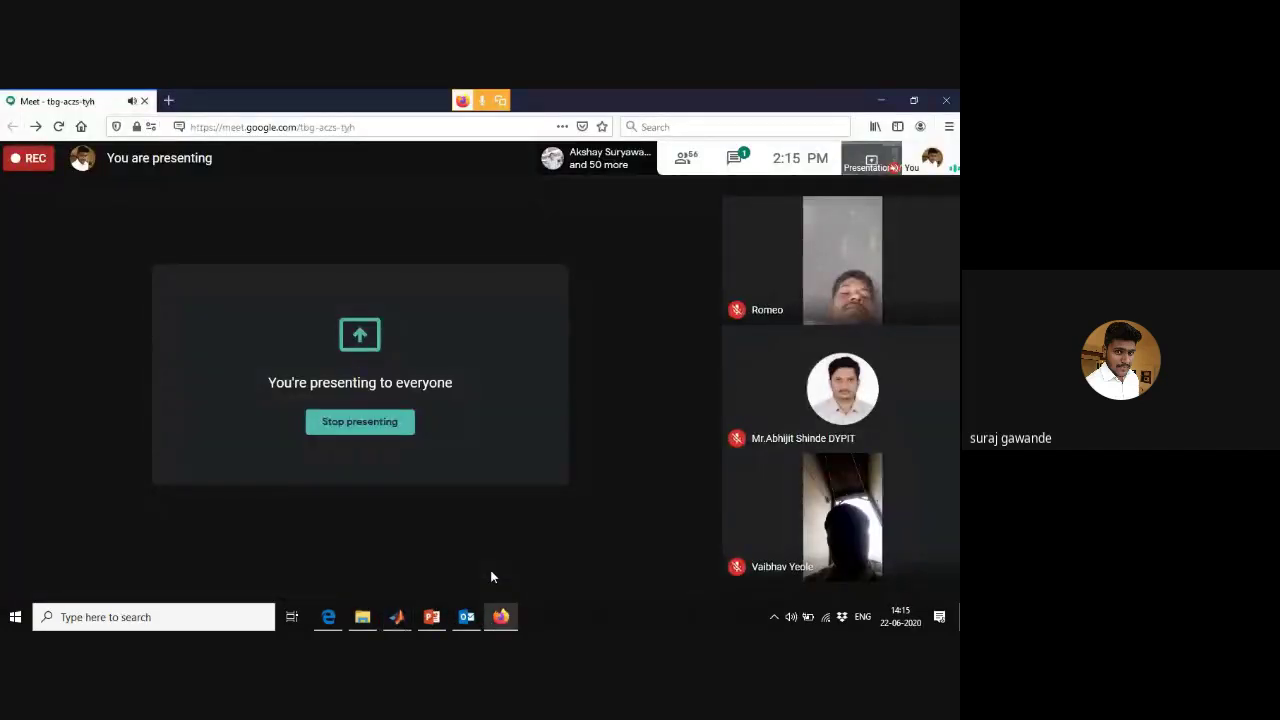
pyautogui.click(885, 99)
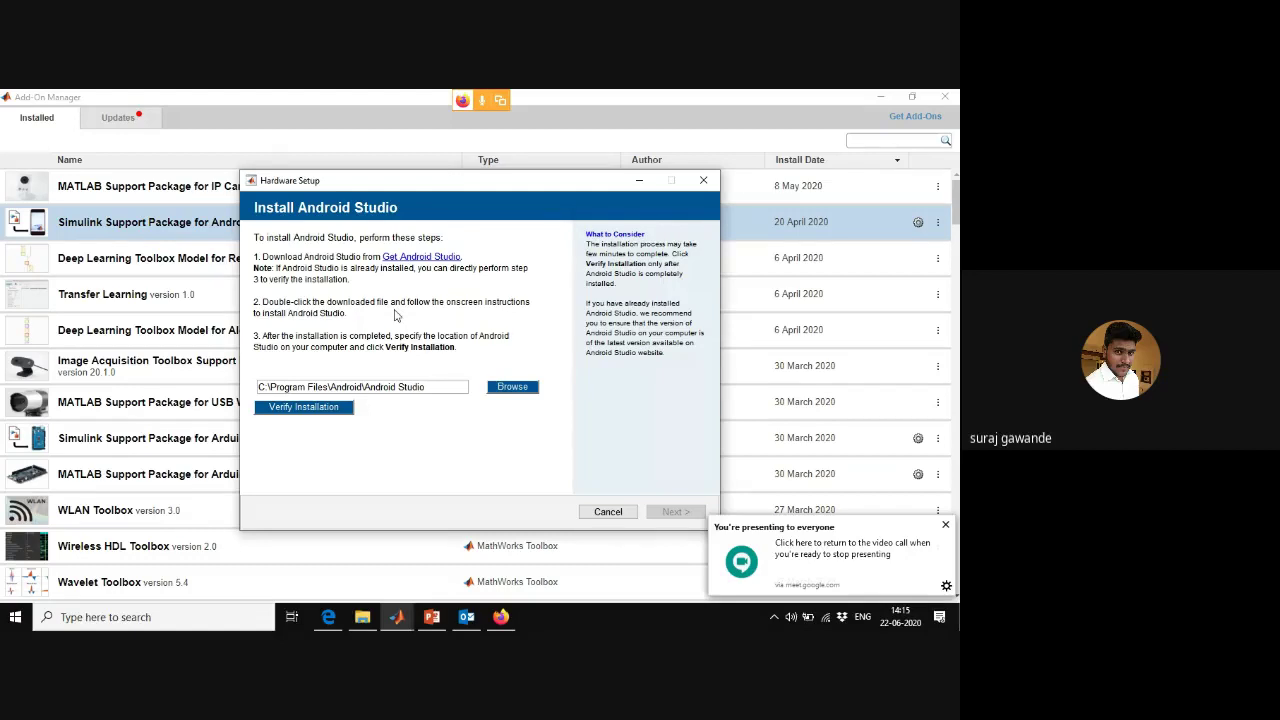
# - Verify the Android Studio installation in C:\Program Files\Android\Android Studio and the Android SDK tools setup at the preset location
pyautogui.click(312, 407)
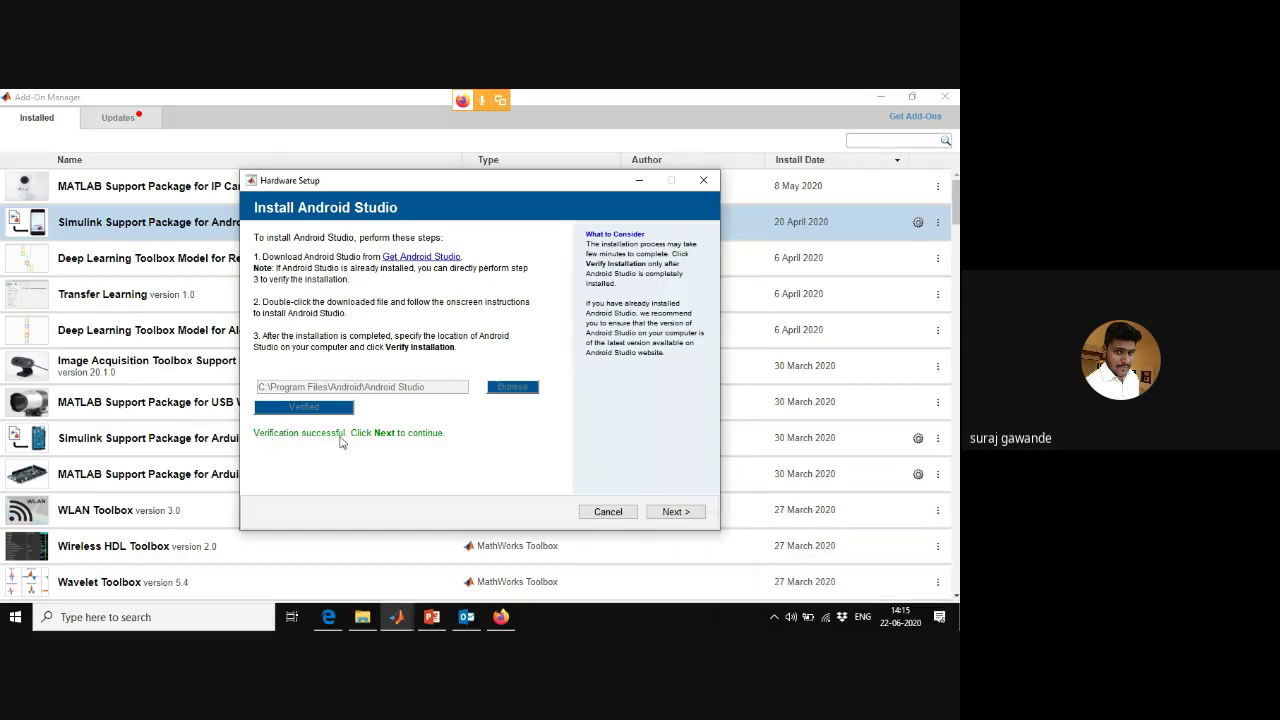
pyautogui.click(676, 512)
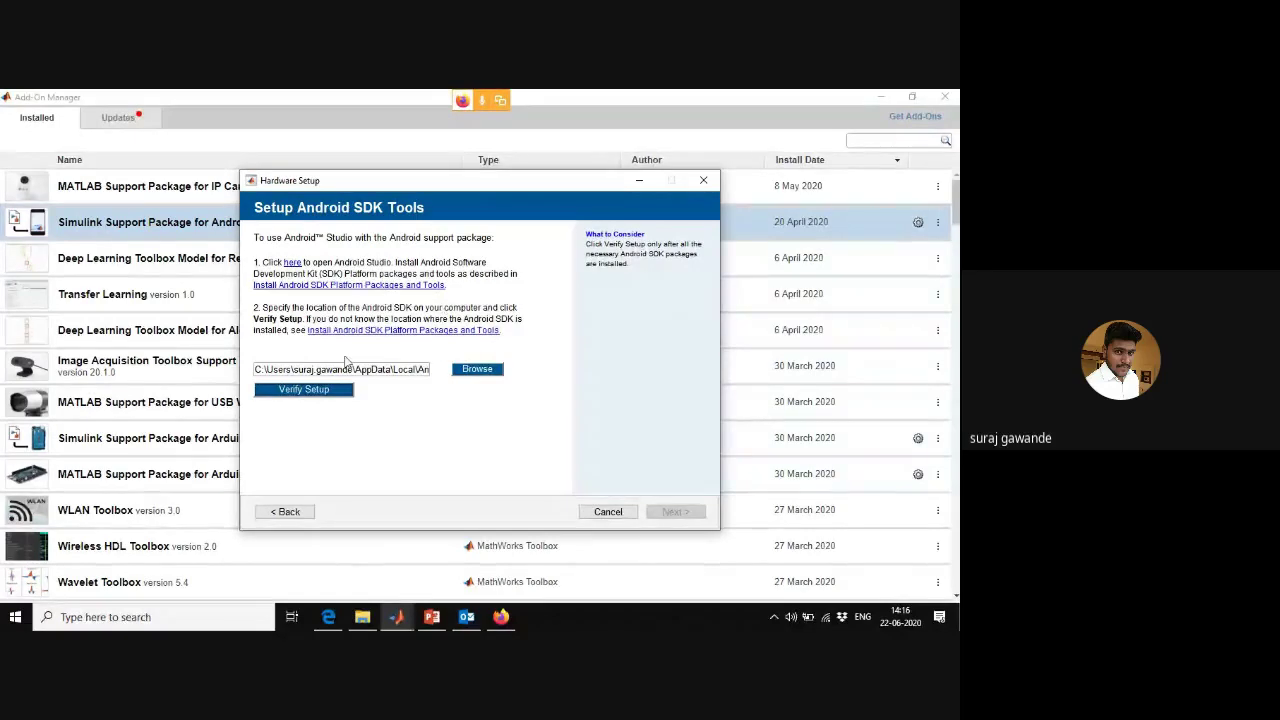
pyautogui.click(298, 397)
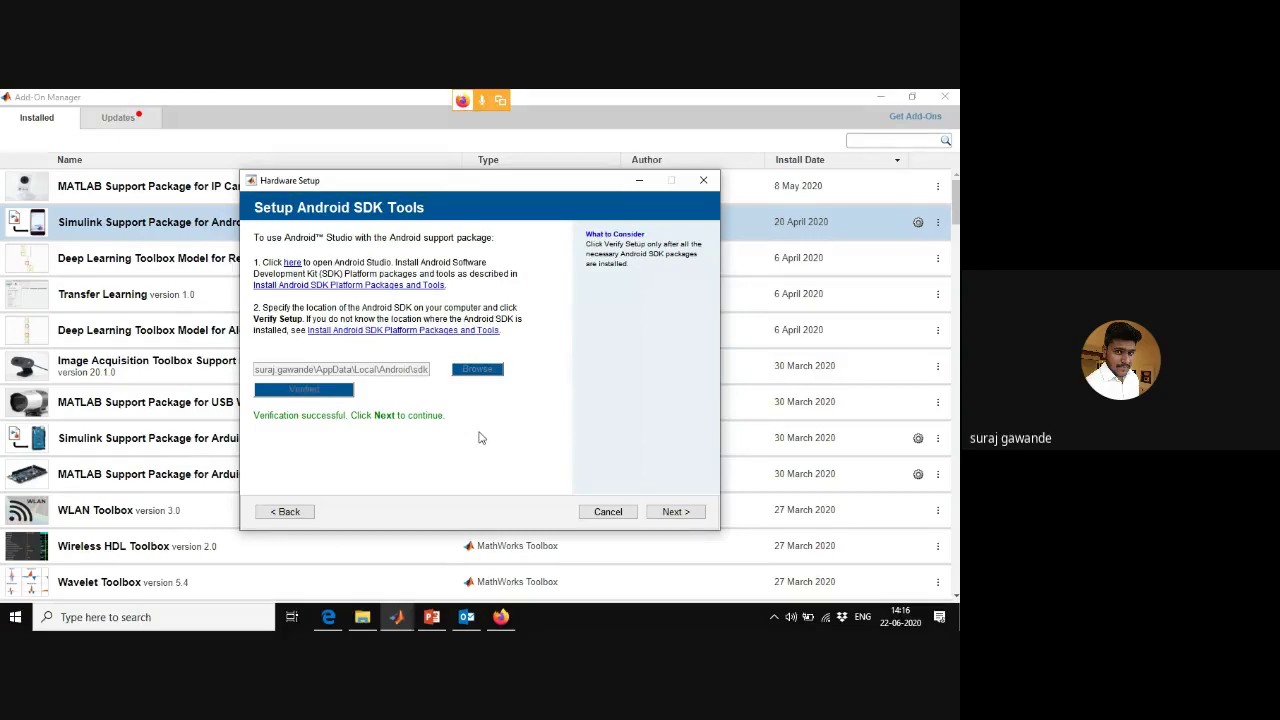
# - Advance the hardware setup past the on-device developer options instructions to the USB debugging page
pyautogui.click(671, 513)
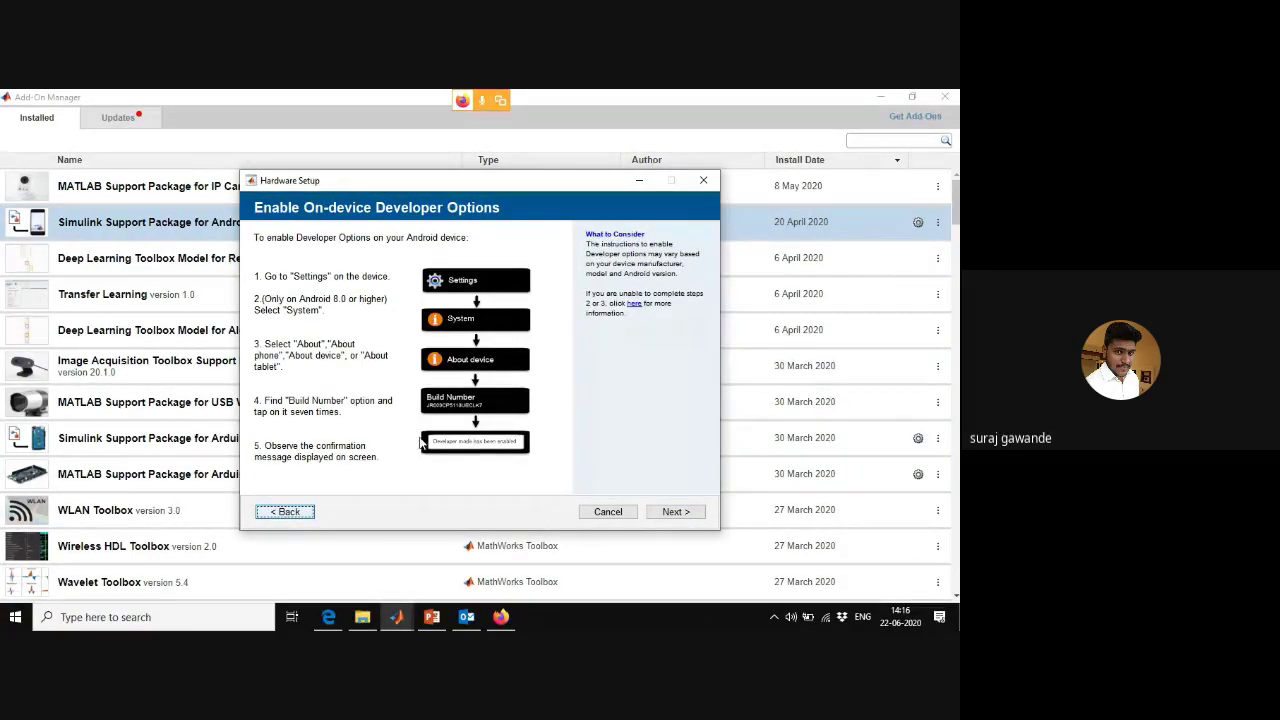
pyautogui.click(668, 512)
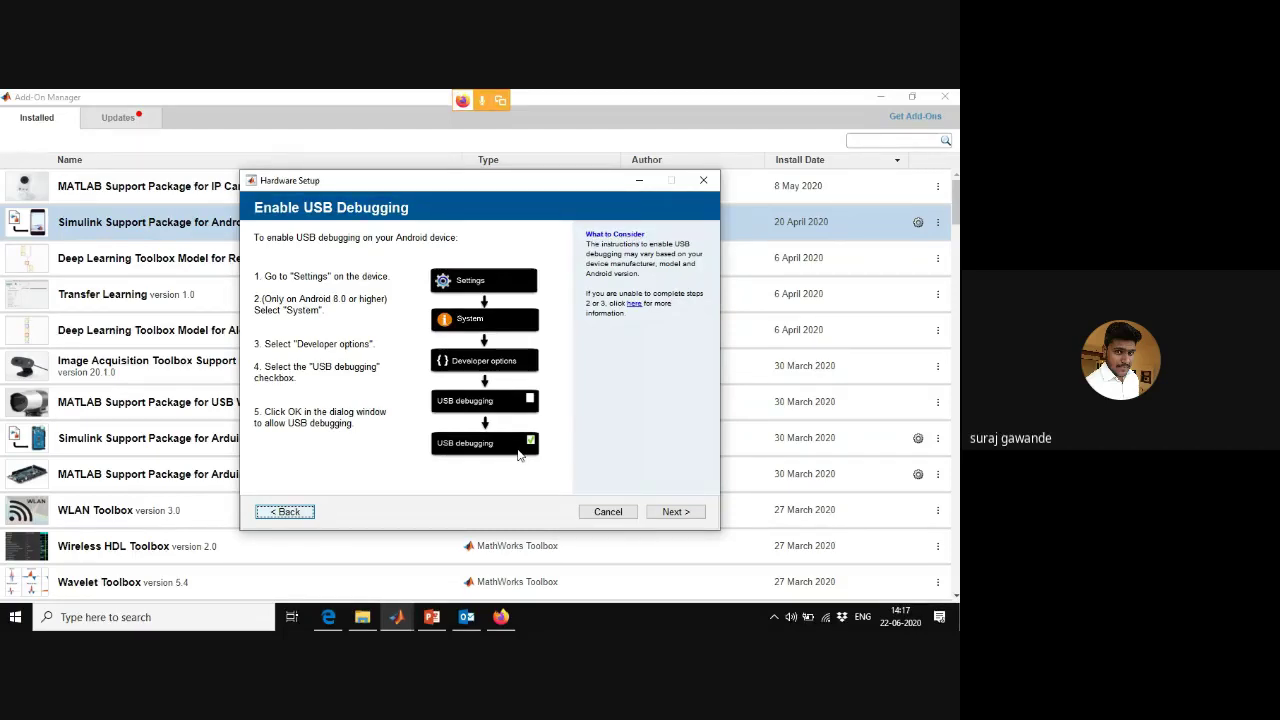
# - Choose Different device for the USB driver, confirm the Android driver is installed, and advance the hardware setup to the device selection page
pyautogui.click(672, 513)
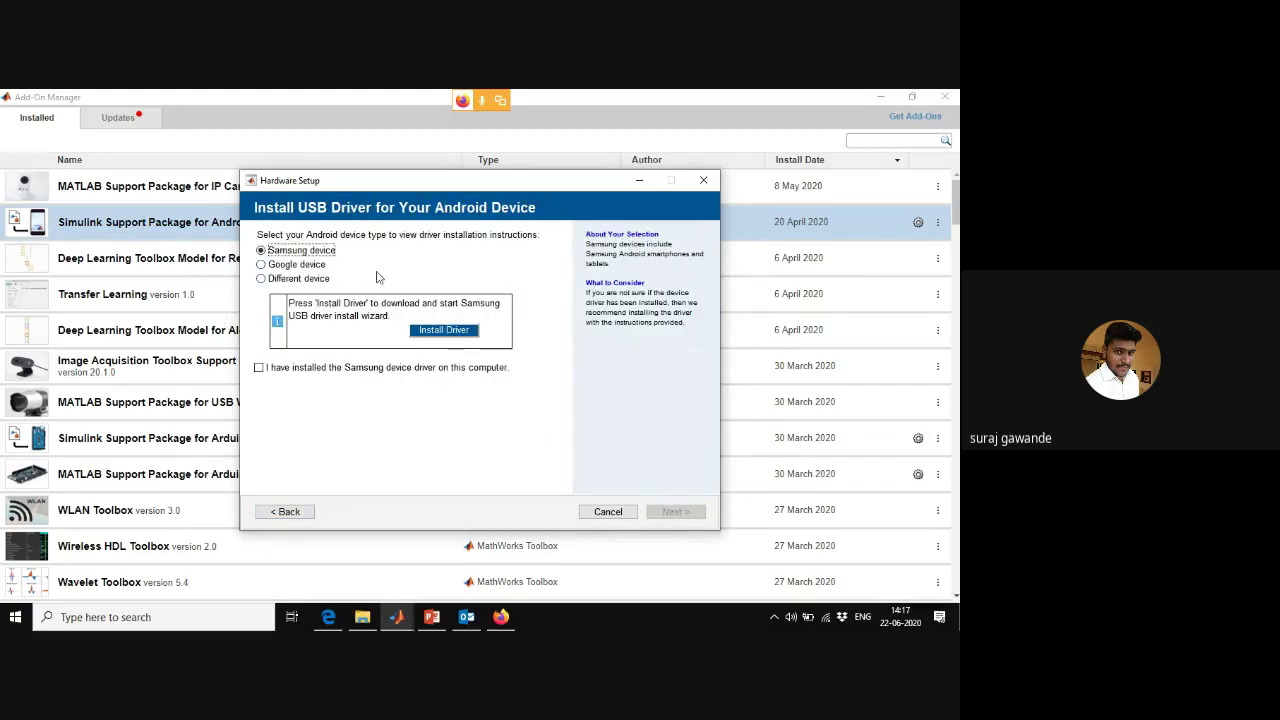
pyautogui.click(312, 280)
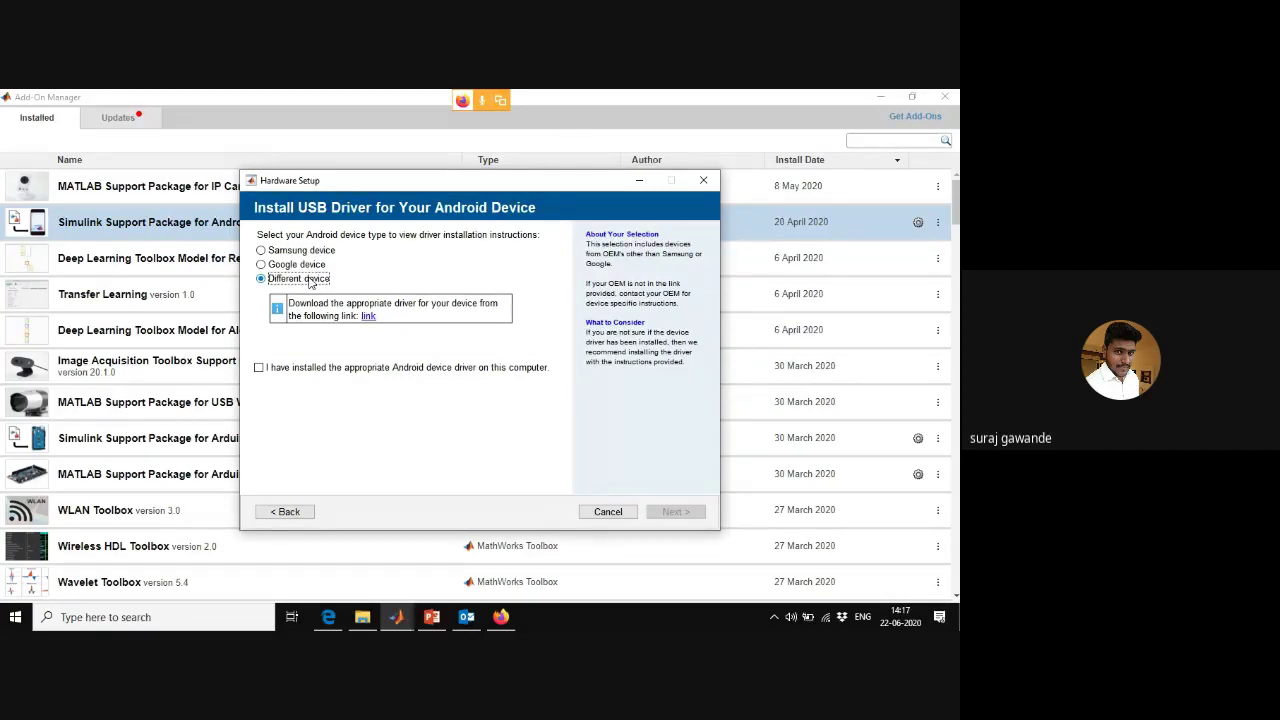
pyautogui.click(322, 370)
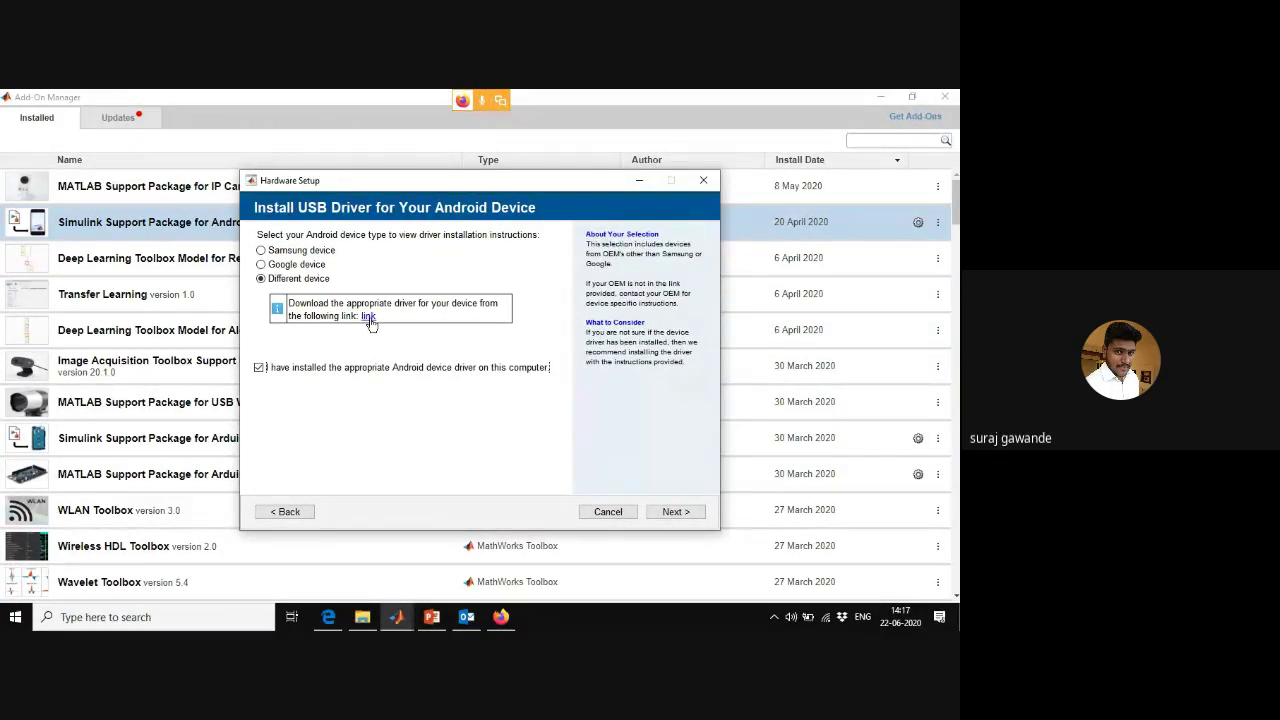
pyautogui.click(677, 513)
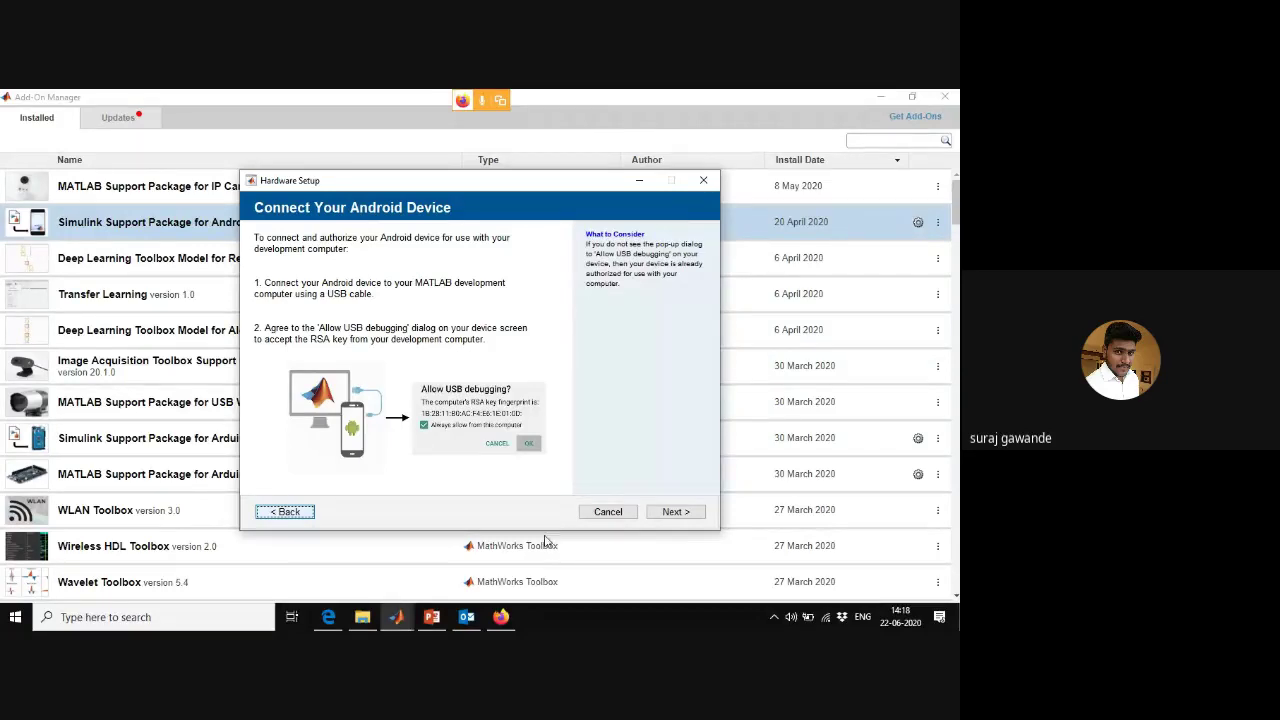
pyautogui.click(688, 515)
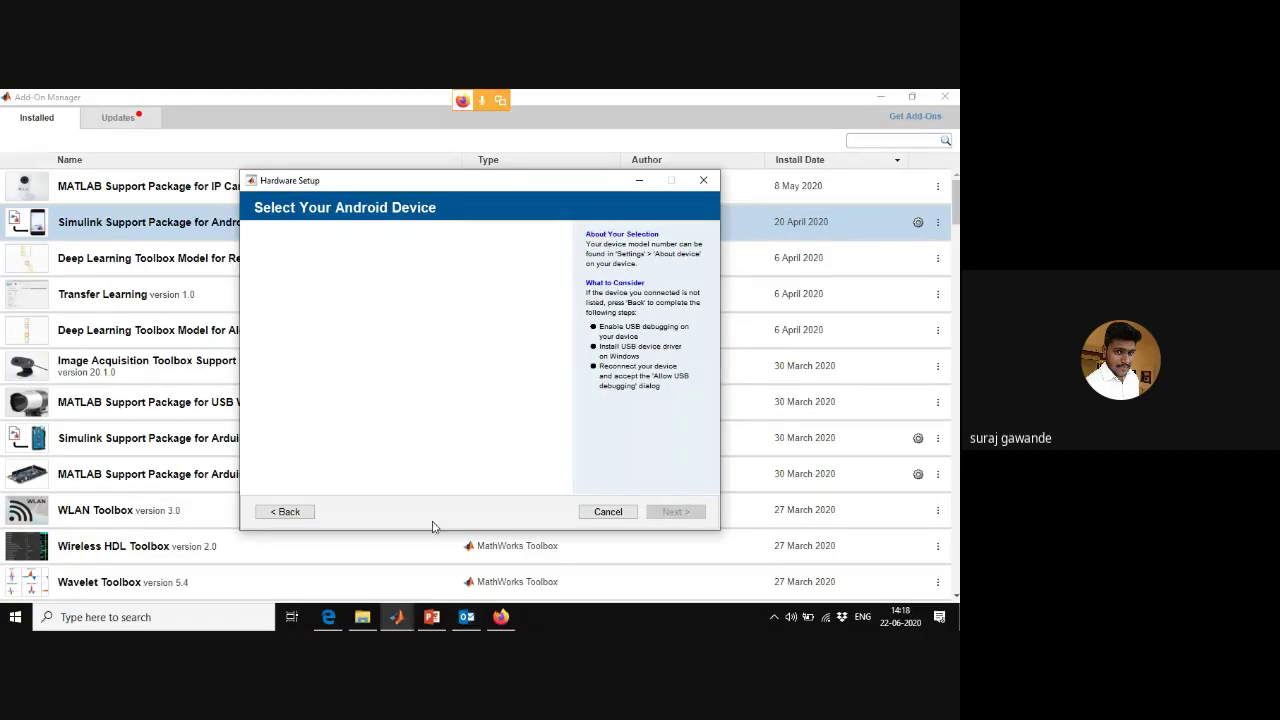
# - Switch to the Google Meet call in Firefox, mute the microphone and unmute it again
pyautogui.click(485, 103)
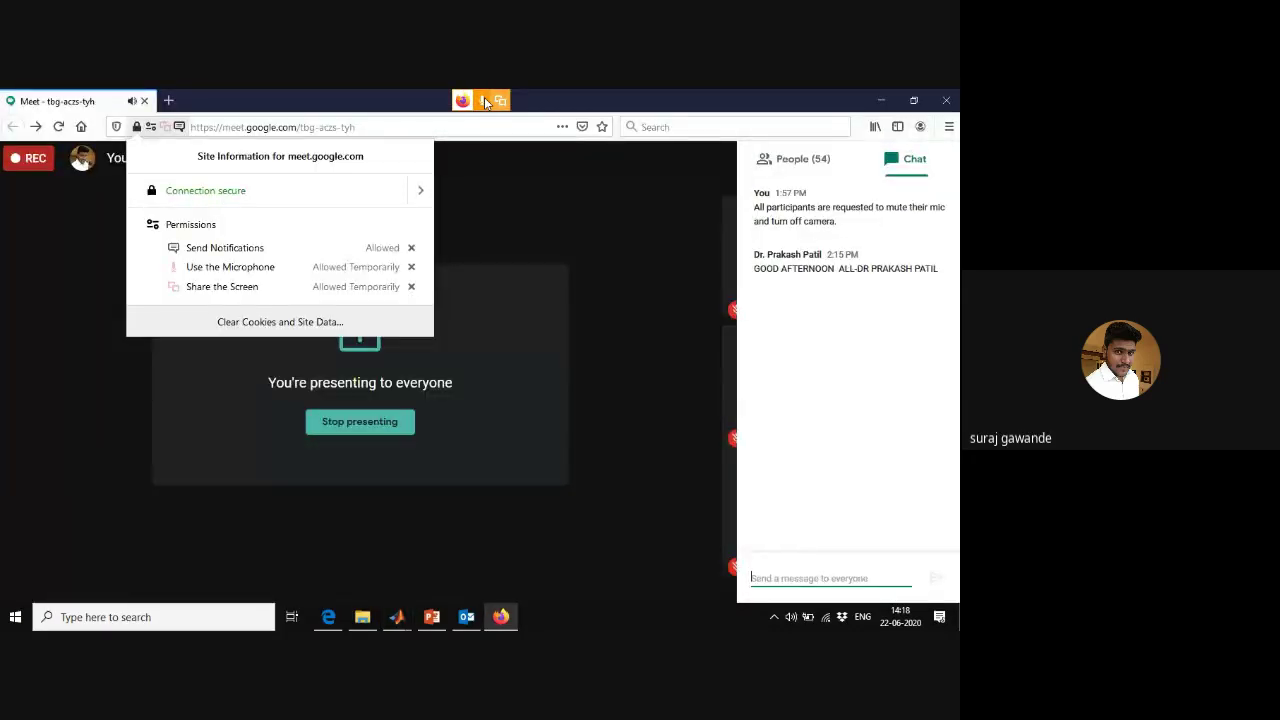
pyautogui.click(283, 462)
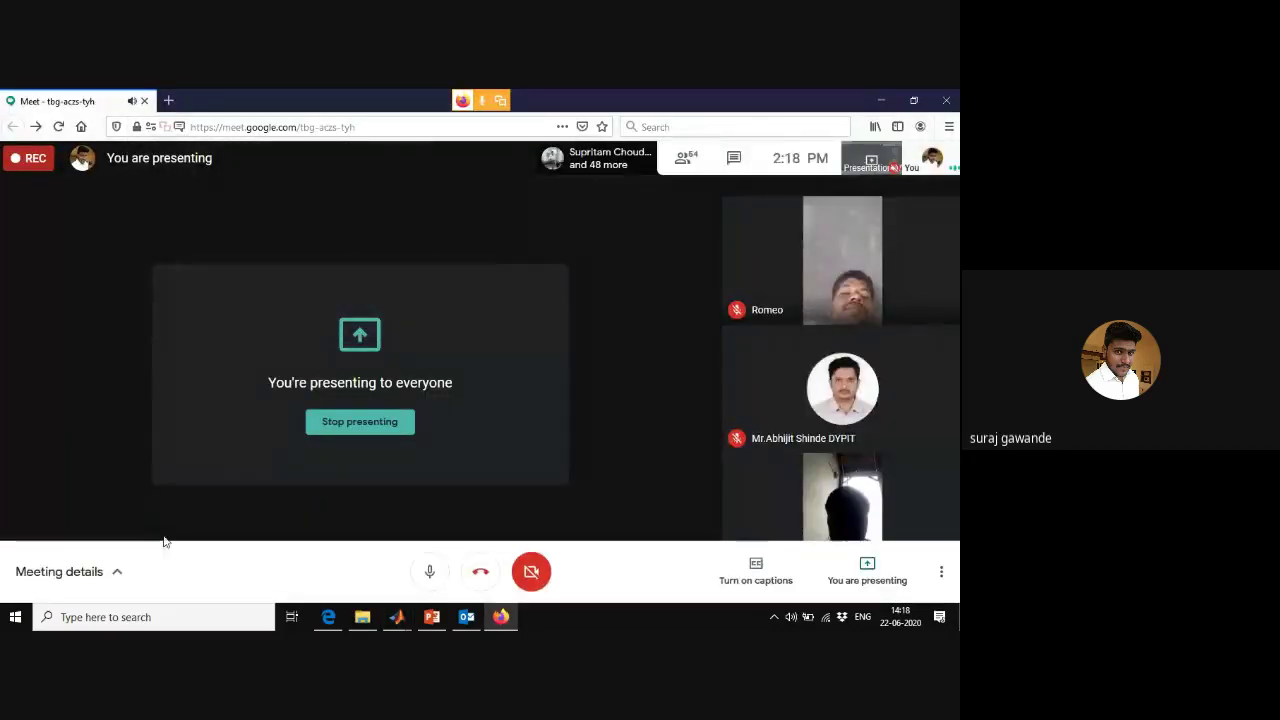
pyautogui.click(432, 572)
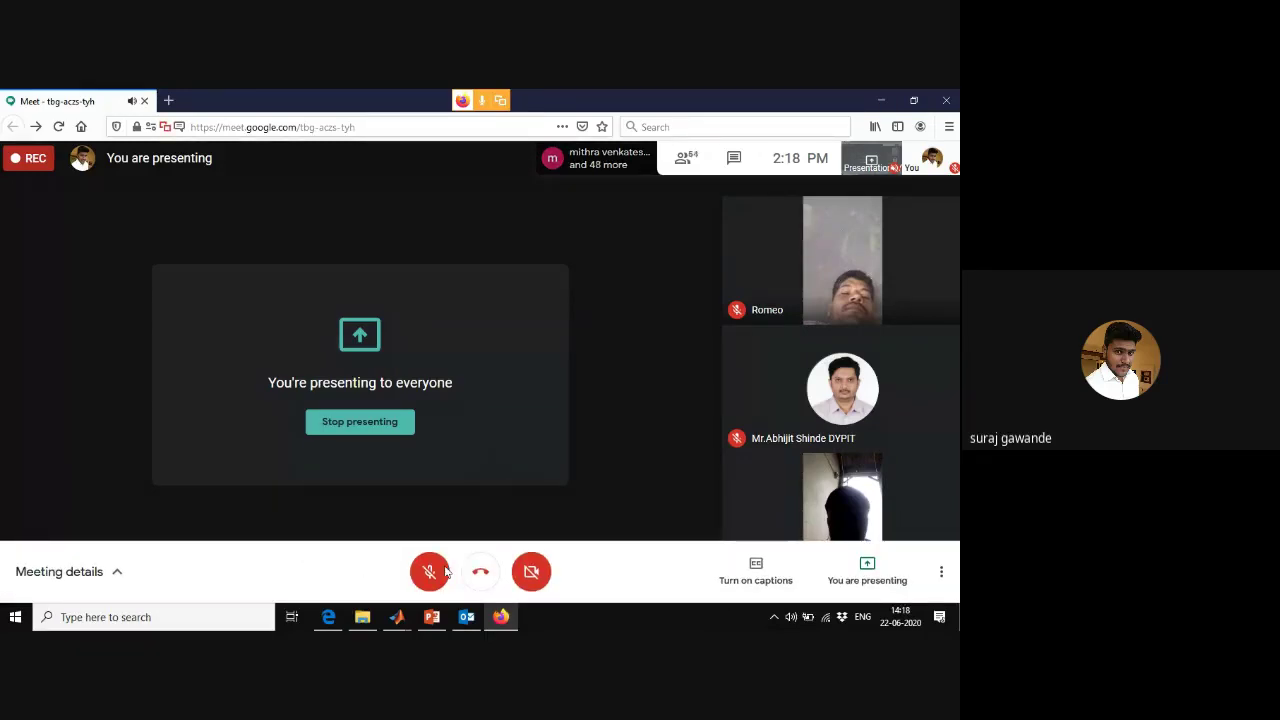
pyautogui.click(434, 572)
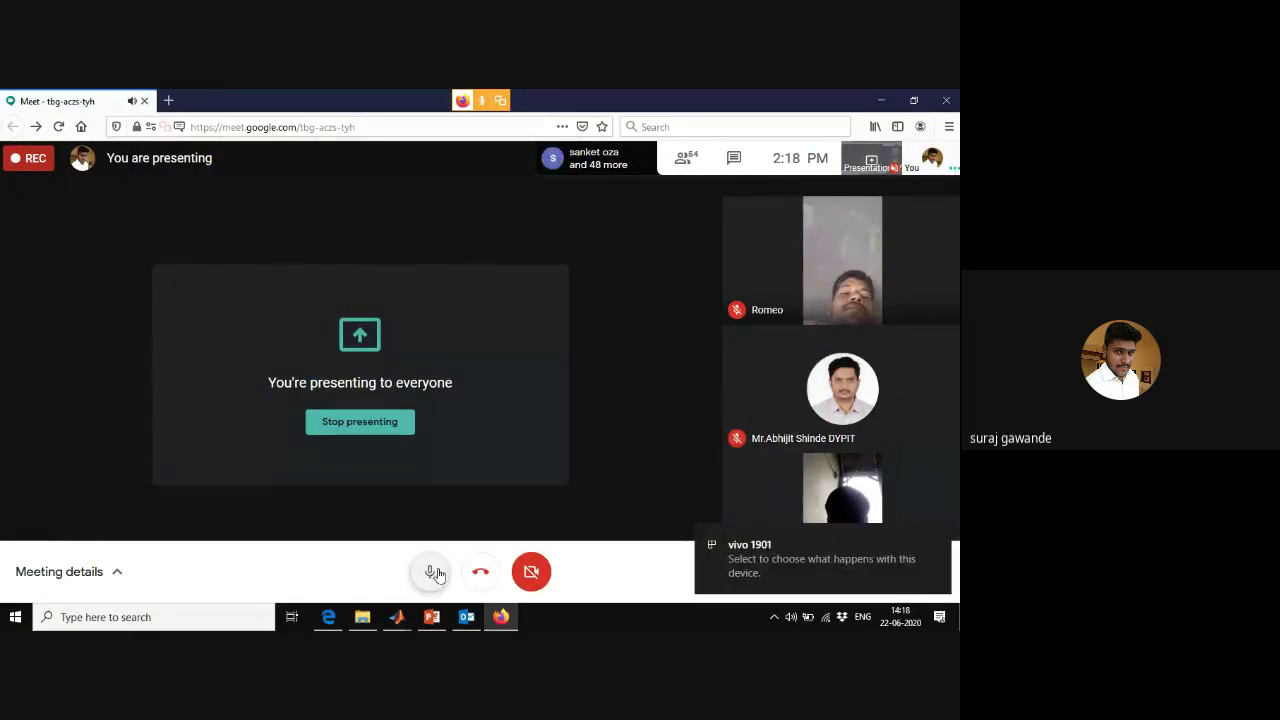
# - Return to the Android hardware setup, refresh the connected device list and go back to the on-device developer options instructions
pyautogui.moveTo(397, 617)
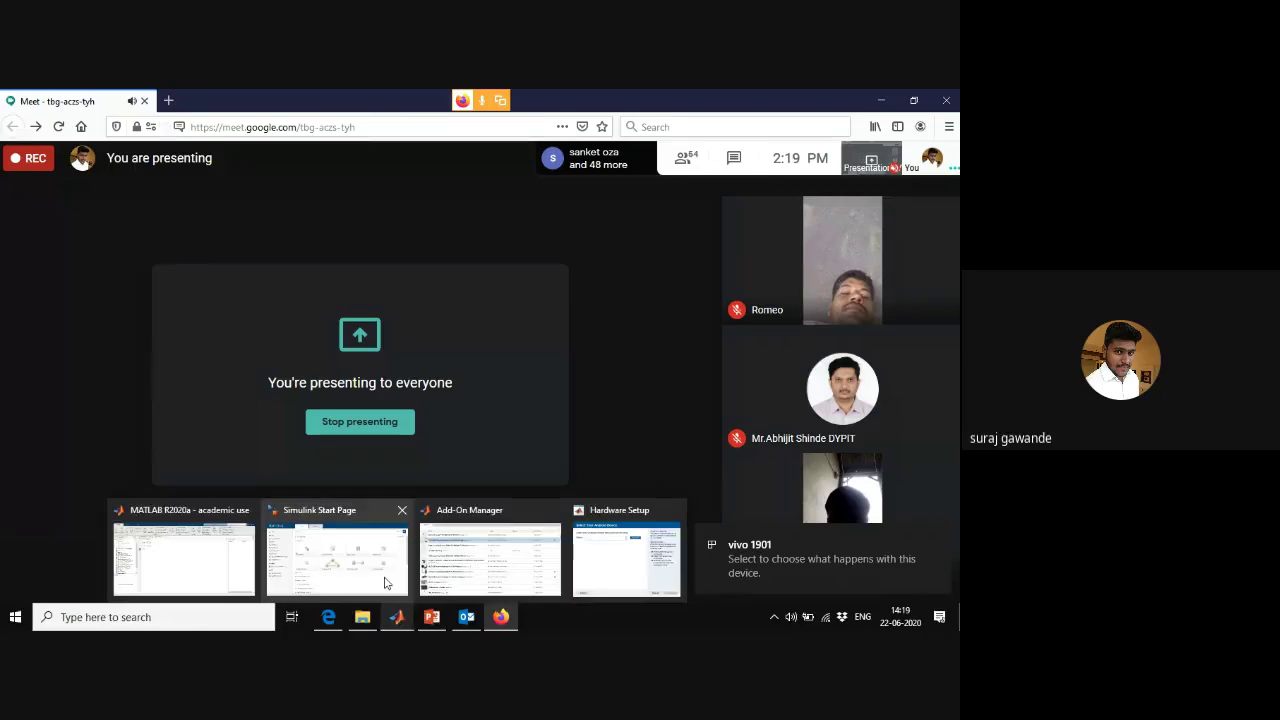
pyautogui.moveTo(328, 586)
pyautogui.click(243, 574)
pyautogui.moveTo(397, 617)
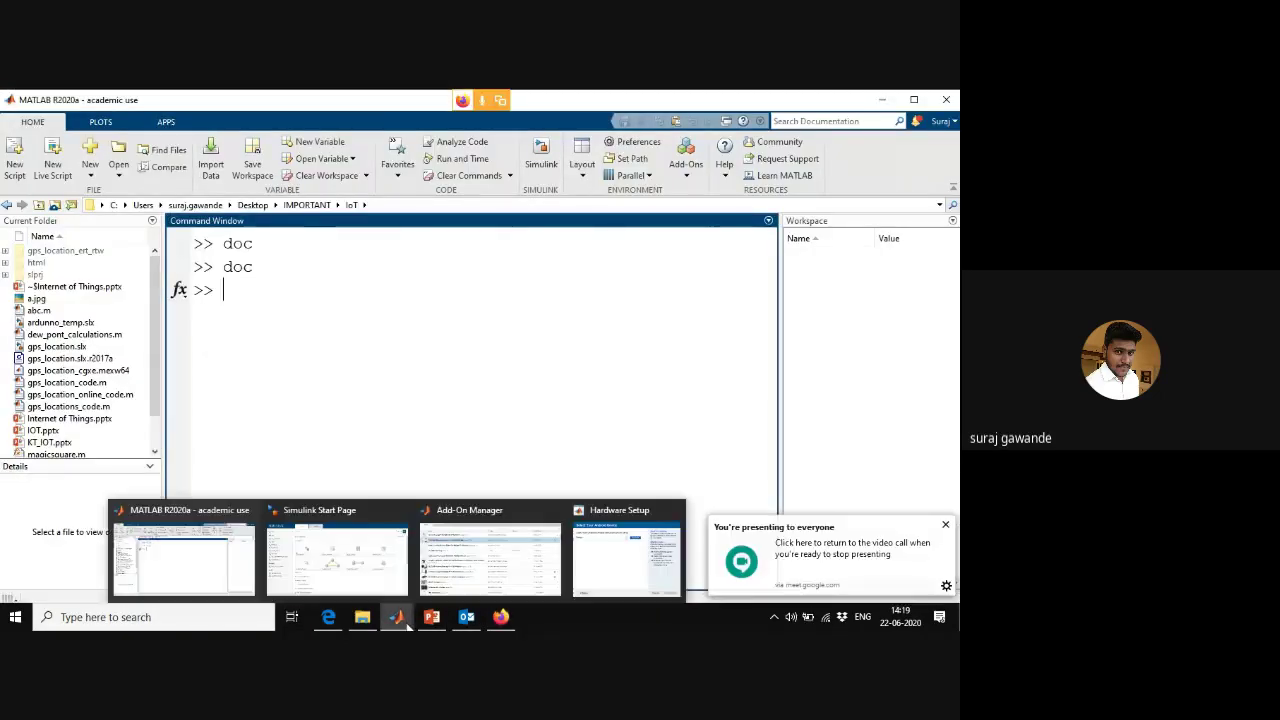
pyautogui.click(633, 569)
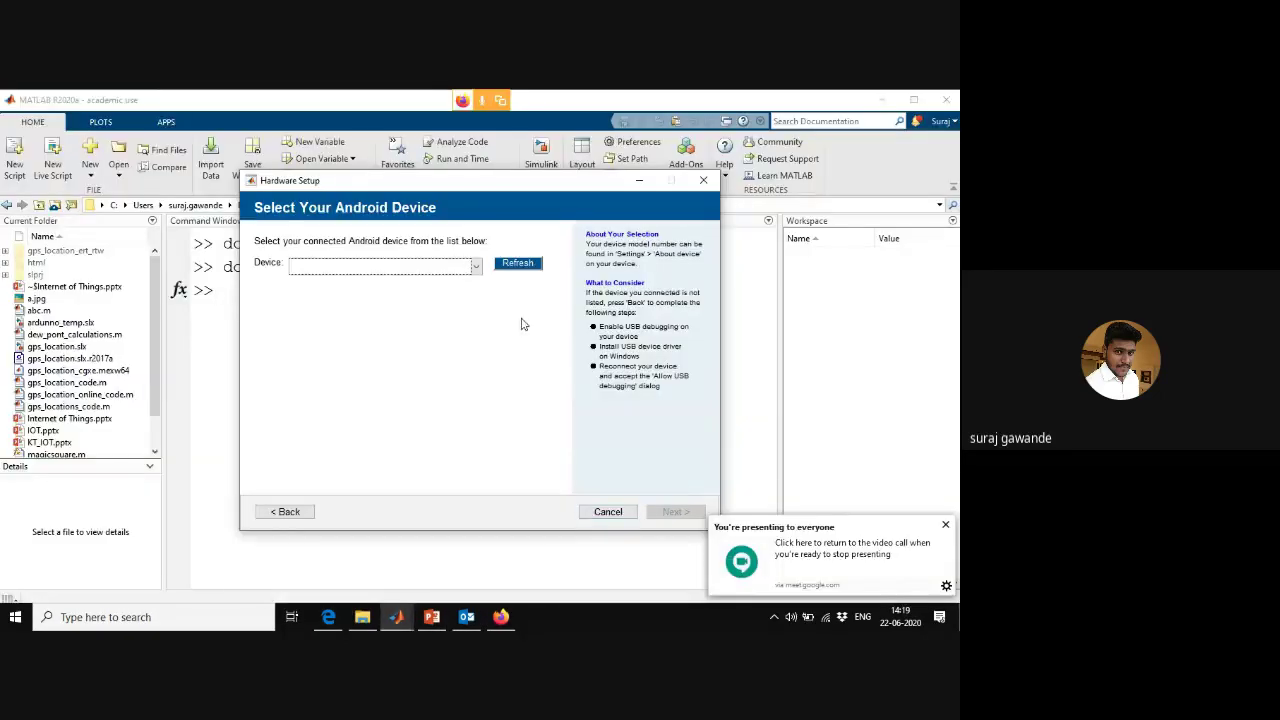
pyautogui.click(515, 264)
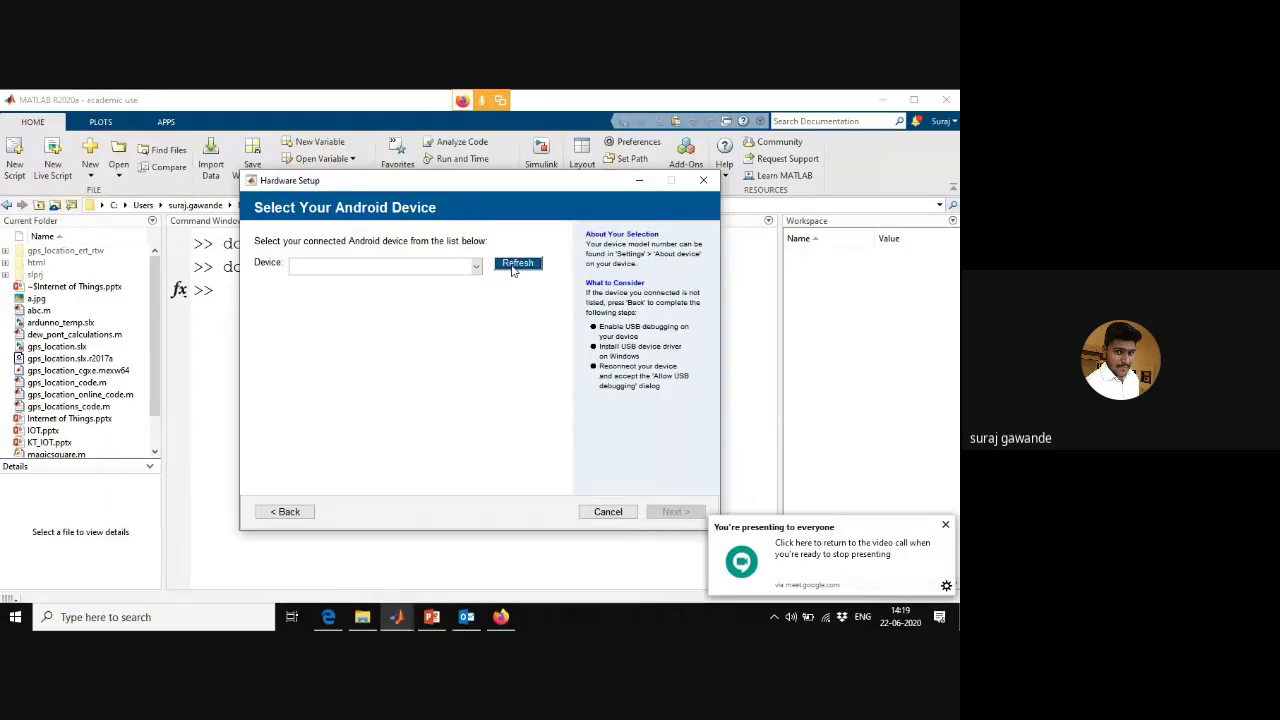
pyautogui.click(289, 512)
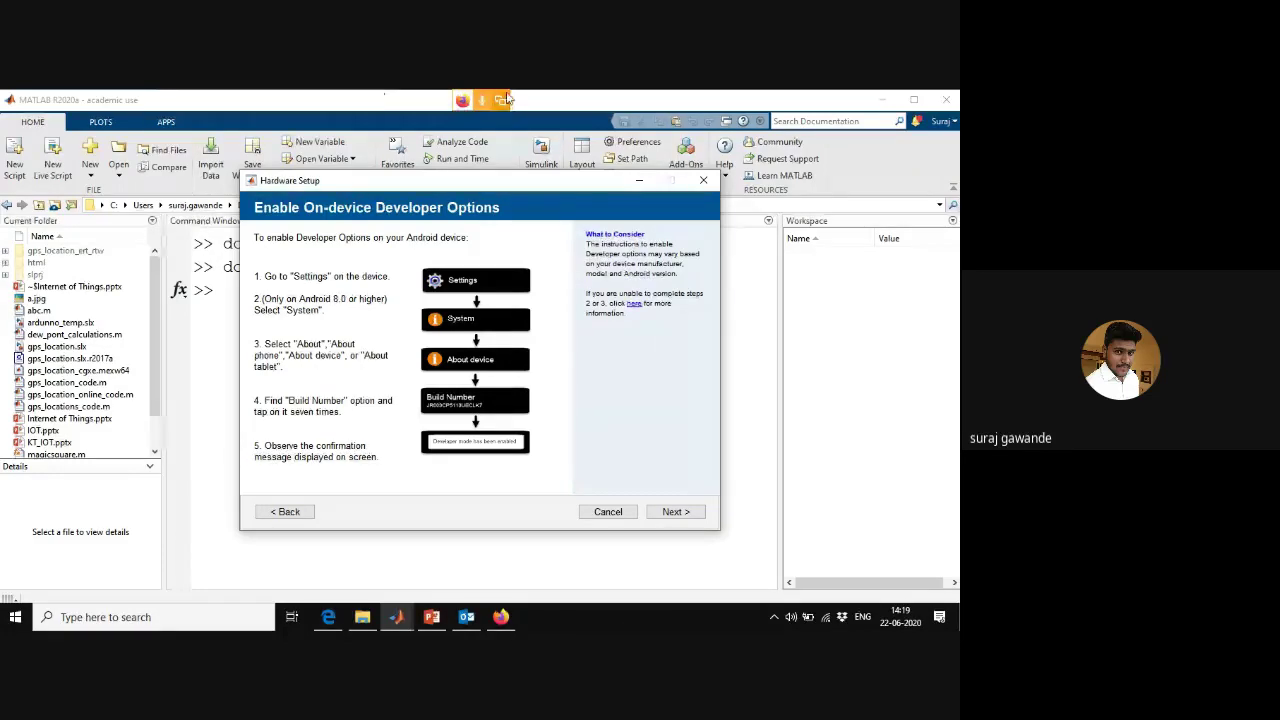
# - Switch to the Google Meet call, turn on the camera with browser permission for EasyCamera, and turn it off again
pyautogui.click(500, 616)
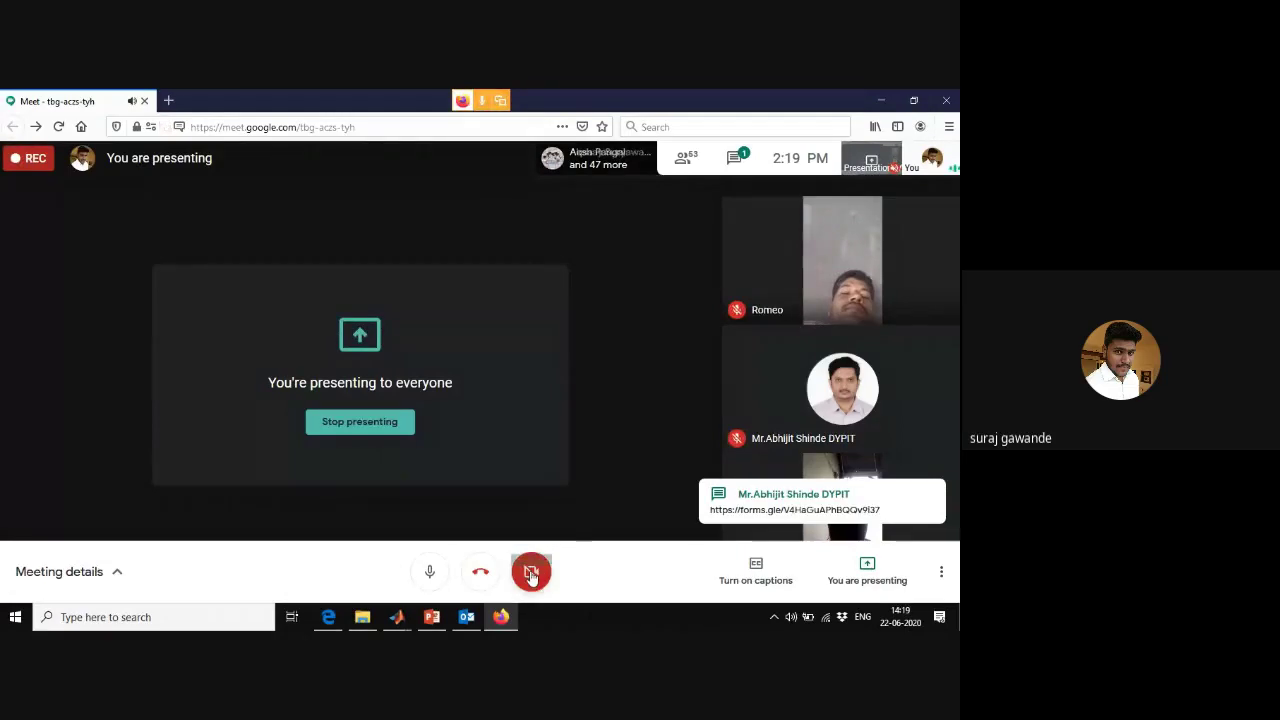
pyautogui.click(531, 573)
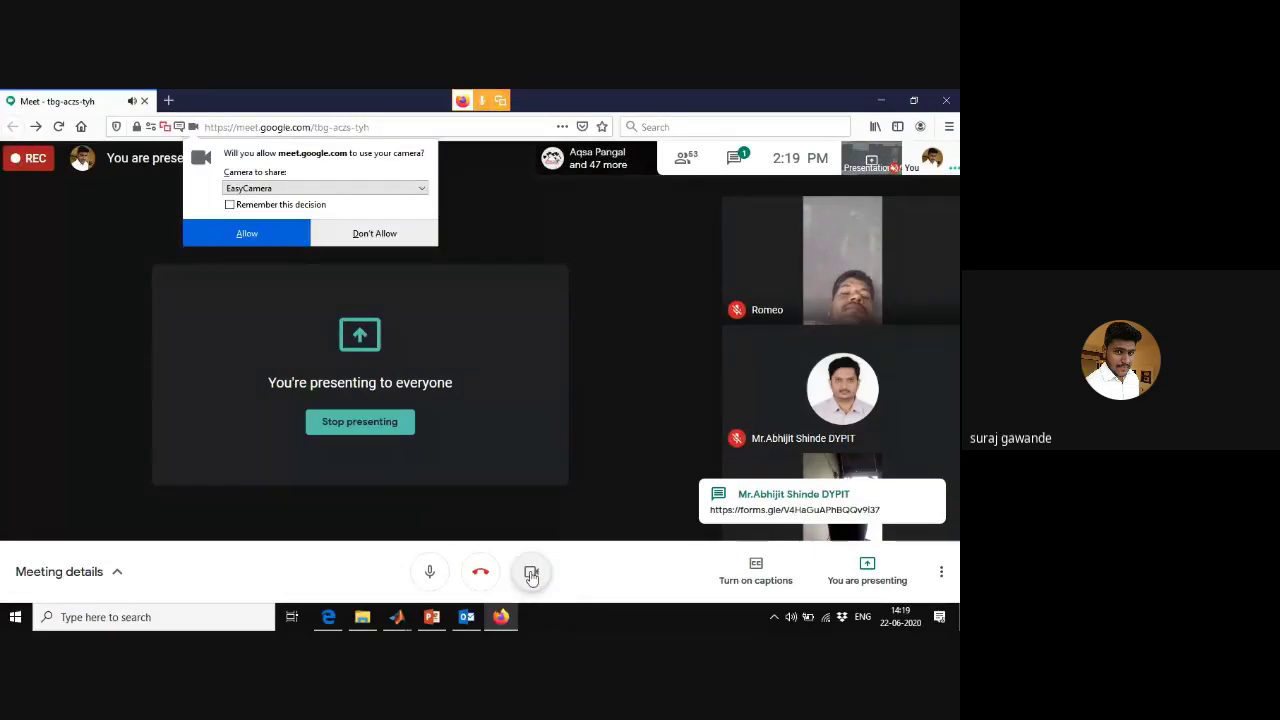
pyautogui.click(264, 235)
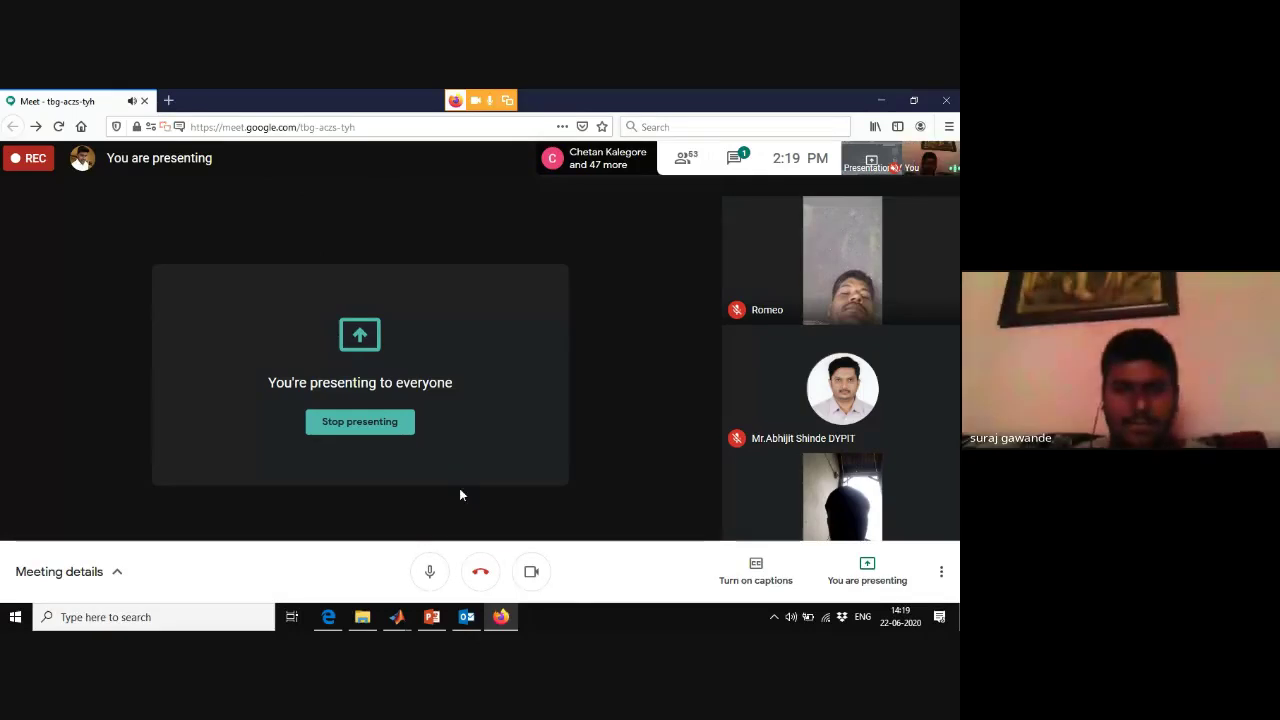
pyautogui.click(527, 574)
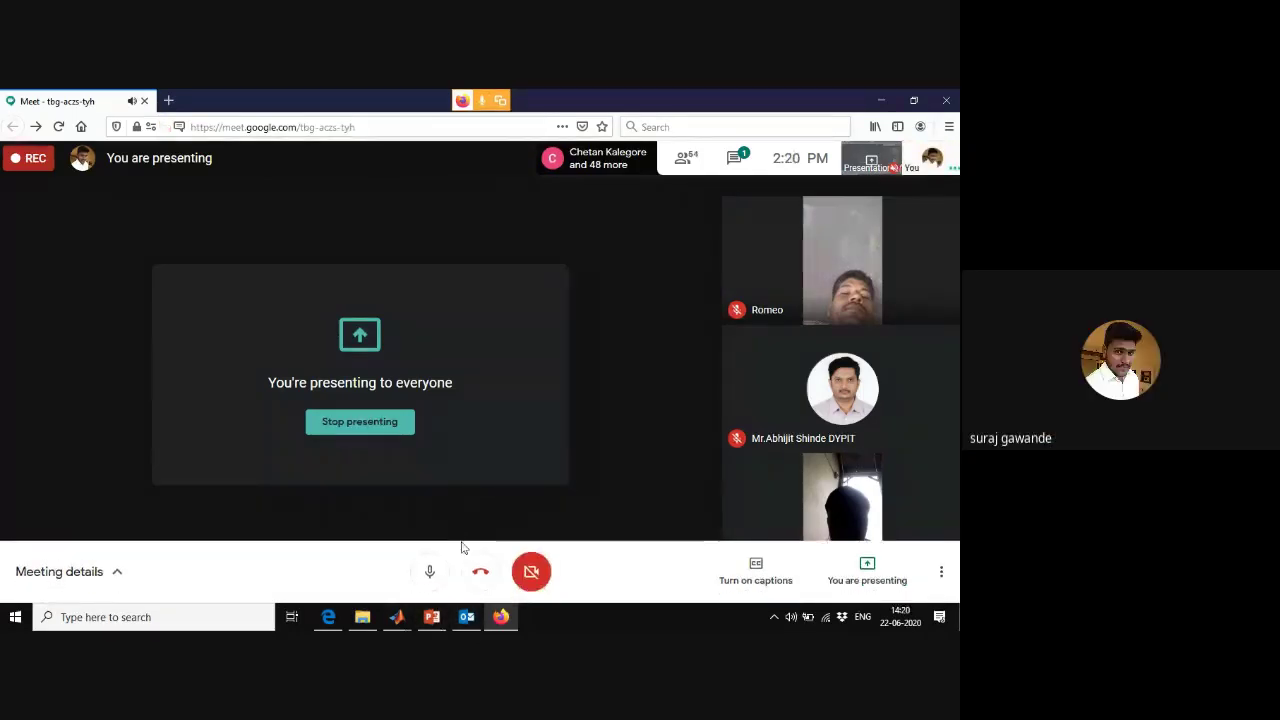
# - Return to the Android hardware setup, advance to the device selection page, refresh the list and accept the connected Vivo vivo 1901
pyautogui.moveTo(432, 617)
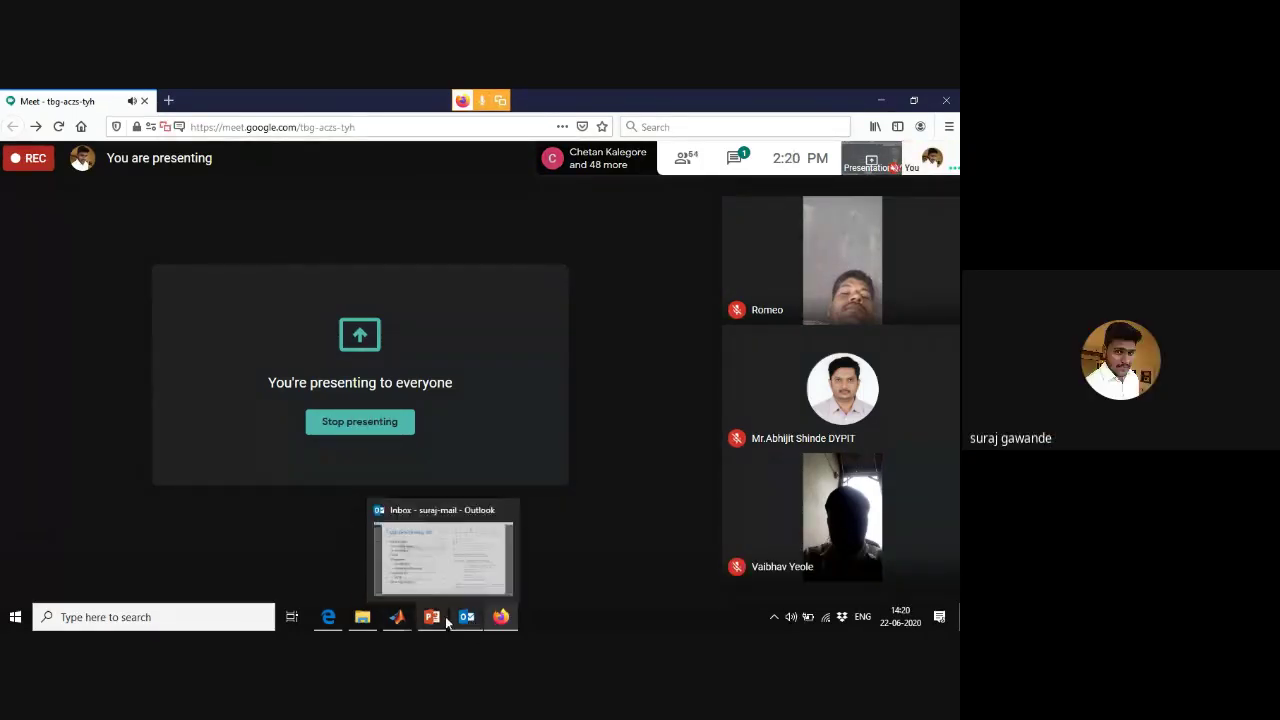
pyautogui.click(238, 553)
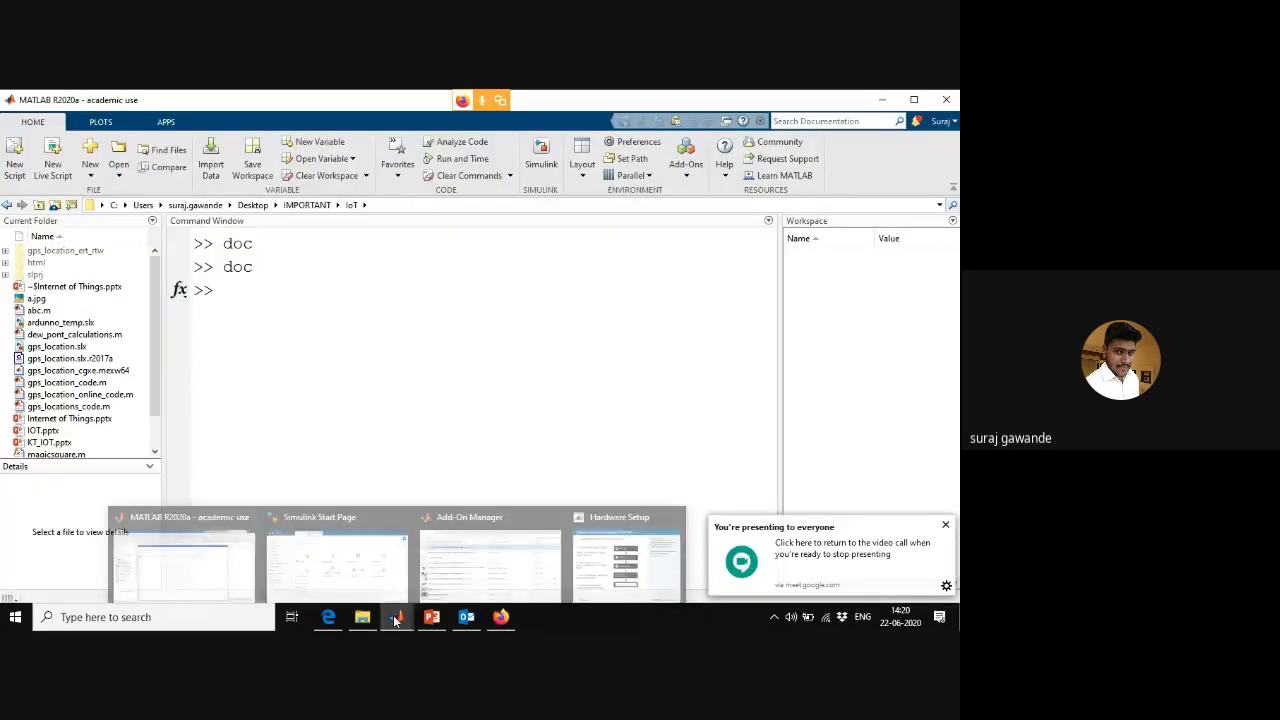
pyautogui.click(593, 583)
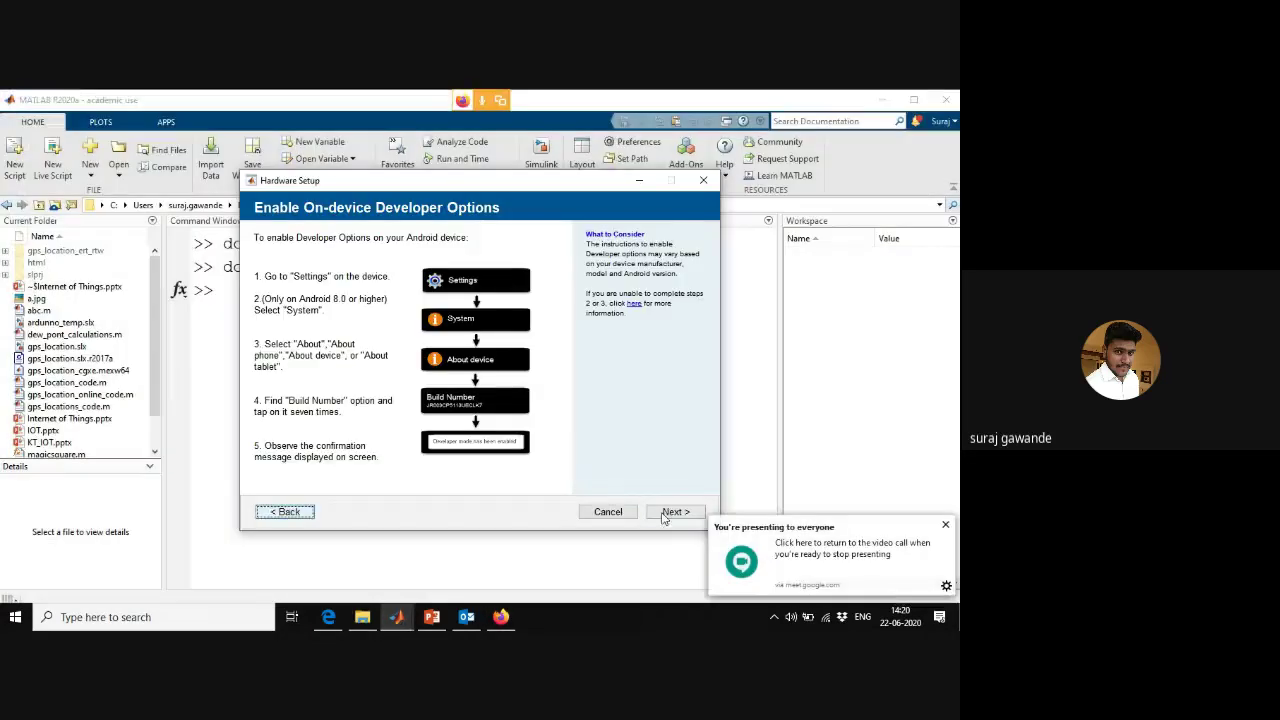
pyautogui.click(668, 514)
pyautogui.click(666, 513)
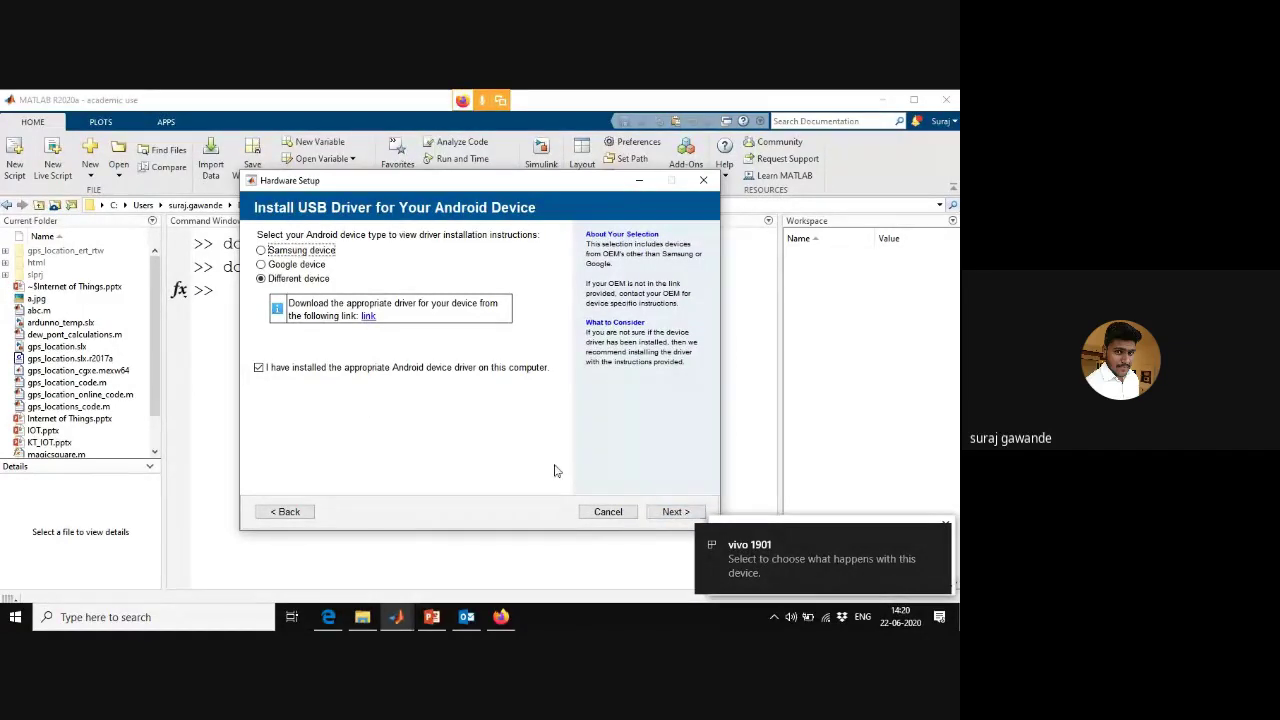
pyautogui.click(674, 513)
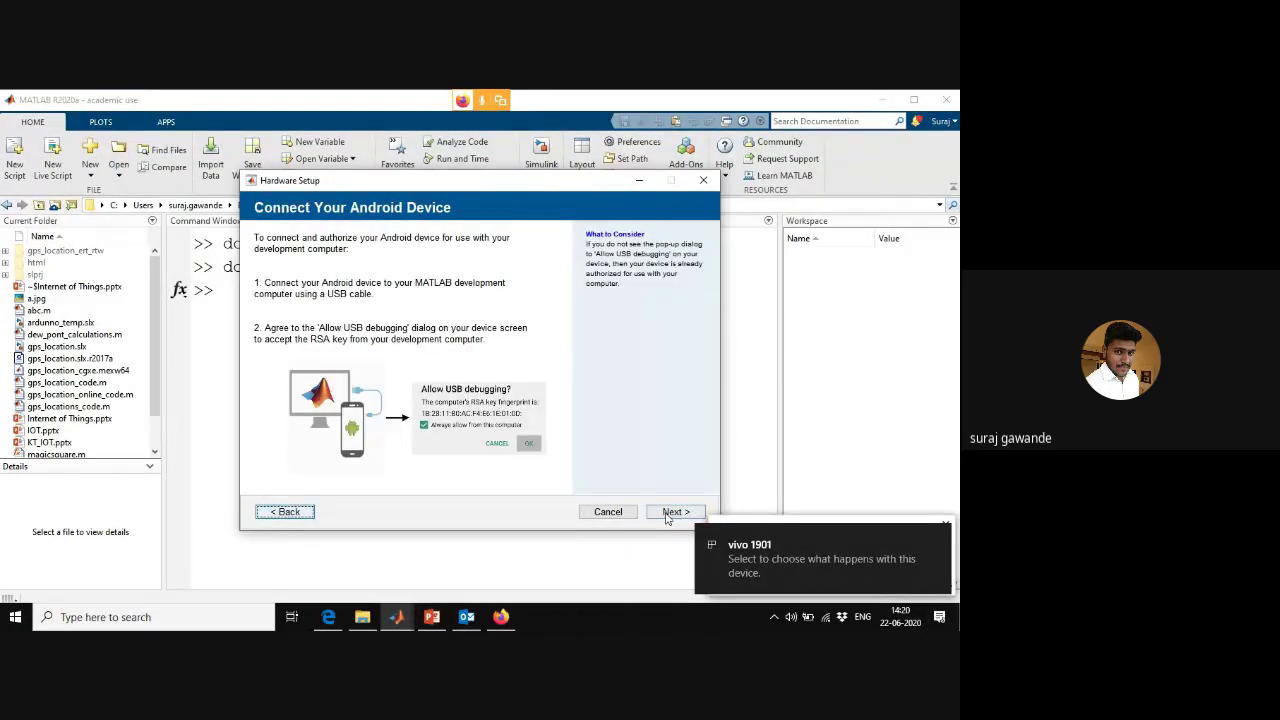
pyautogui.click(674, 513)
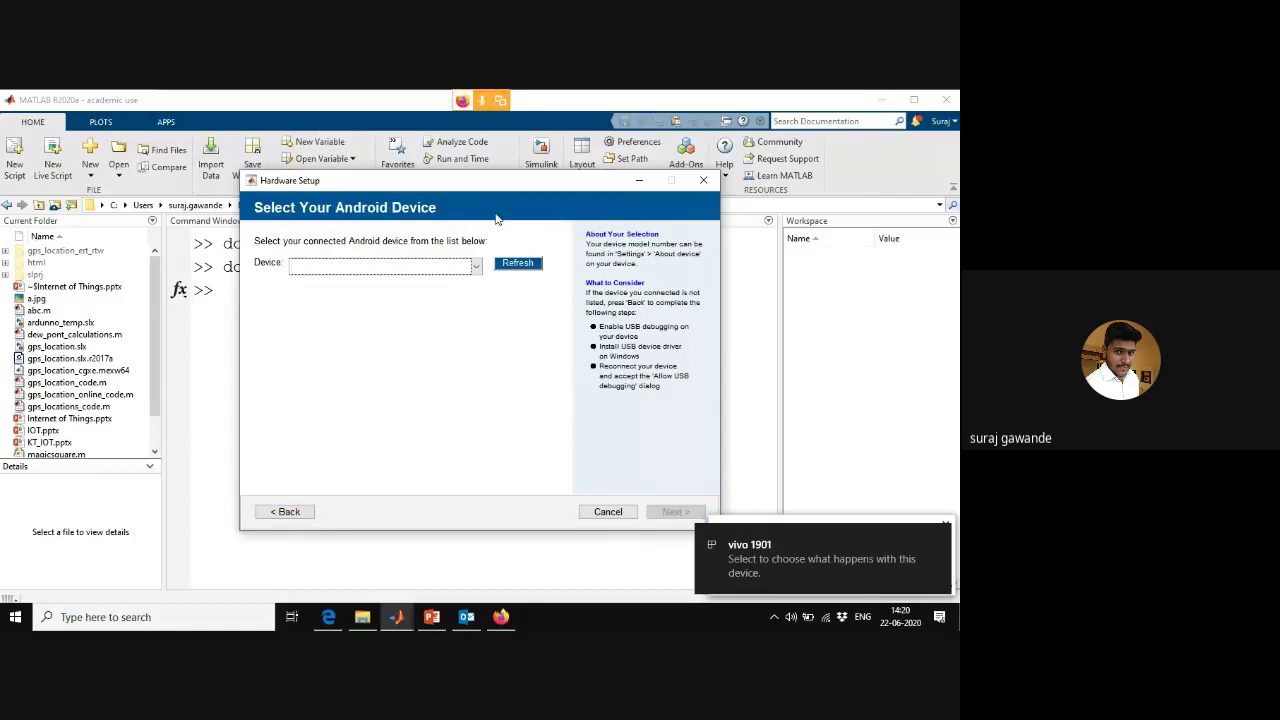
pyautogui.click(521, 266)
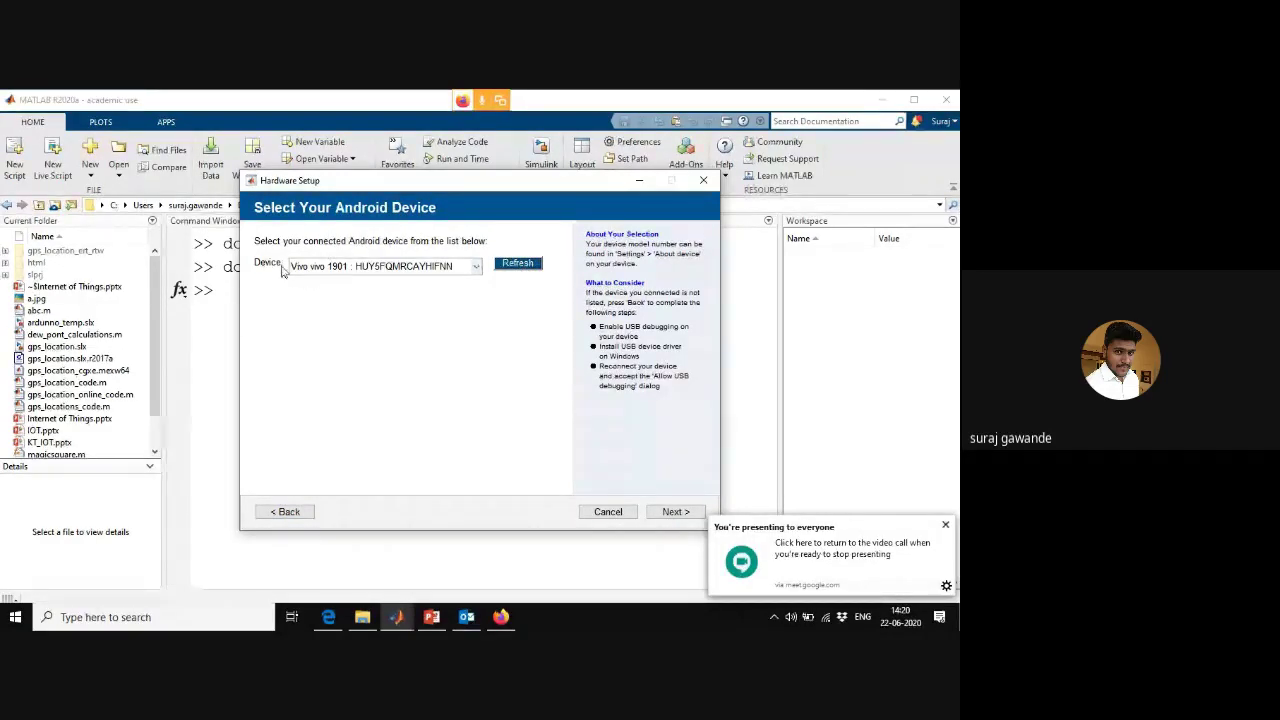
pyautogui.click(672, 512)
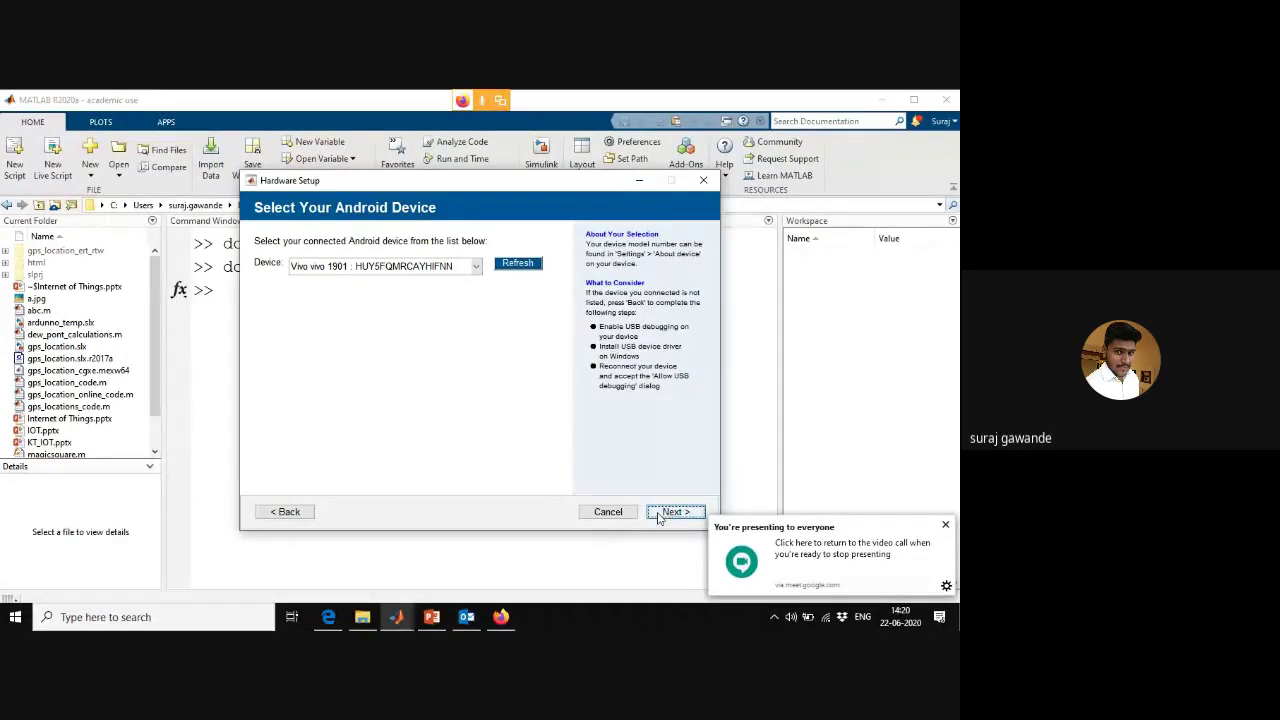
# - Advance past the Wi-Fi preparation page to the configuration verification page and start installing the TestApp on the Android device
pyautogui.click(946, 526)
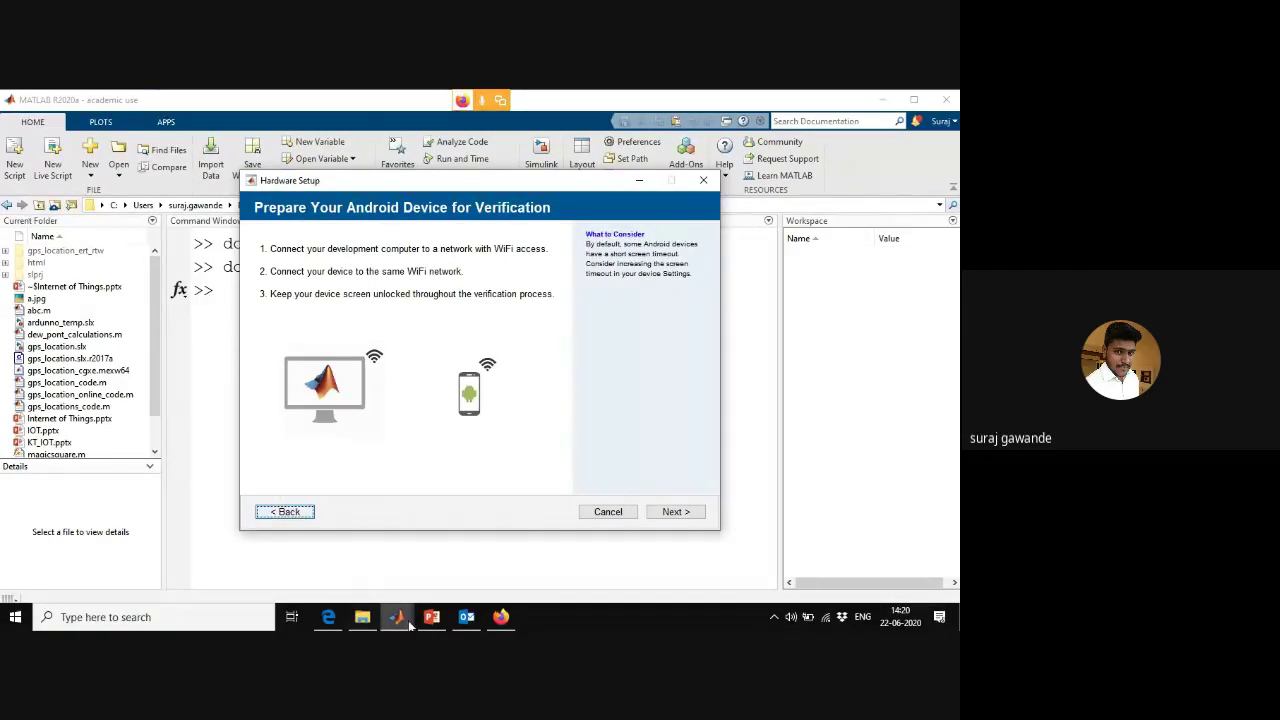
pyautogui.moveTo(409, 625)
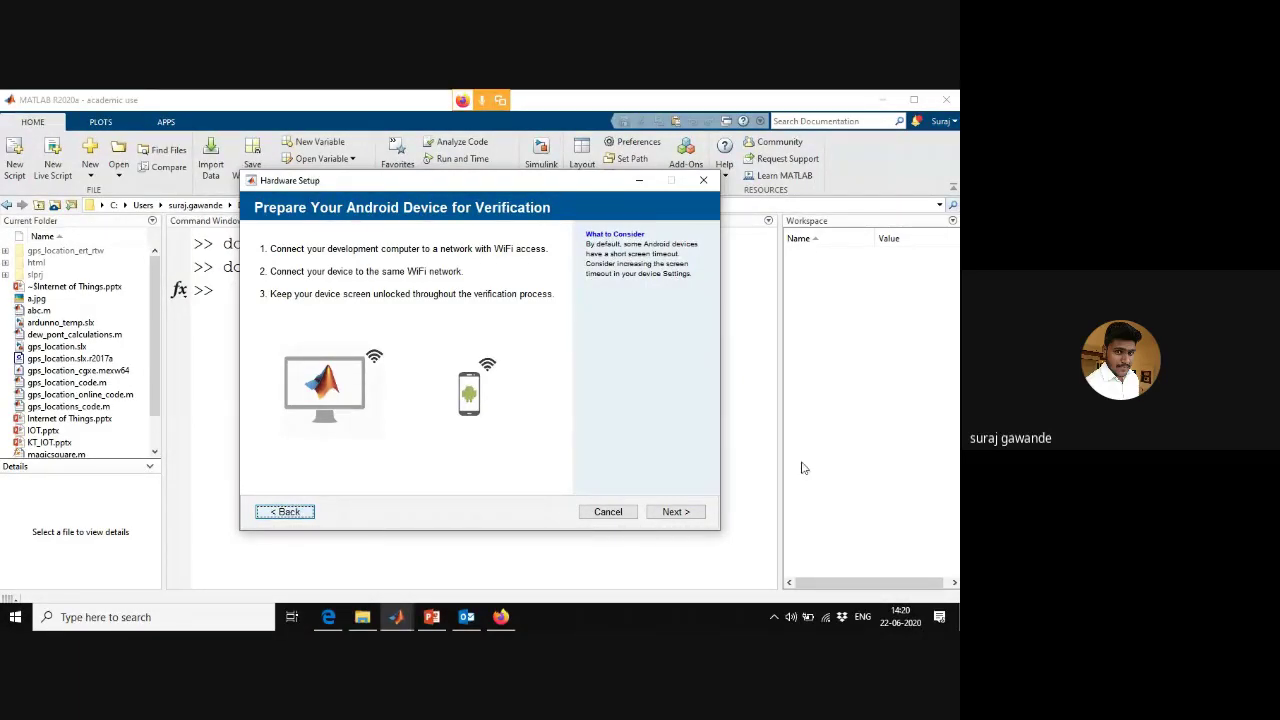
pyautogui.click(675, 512)
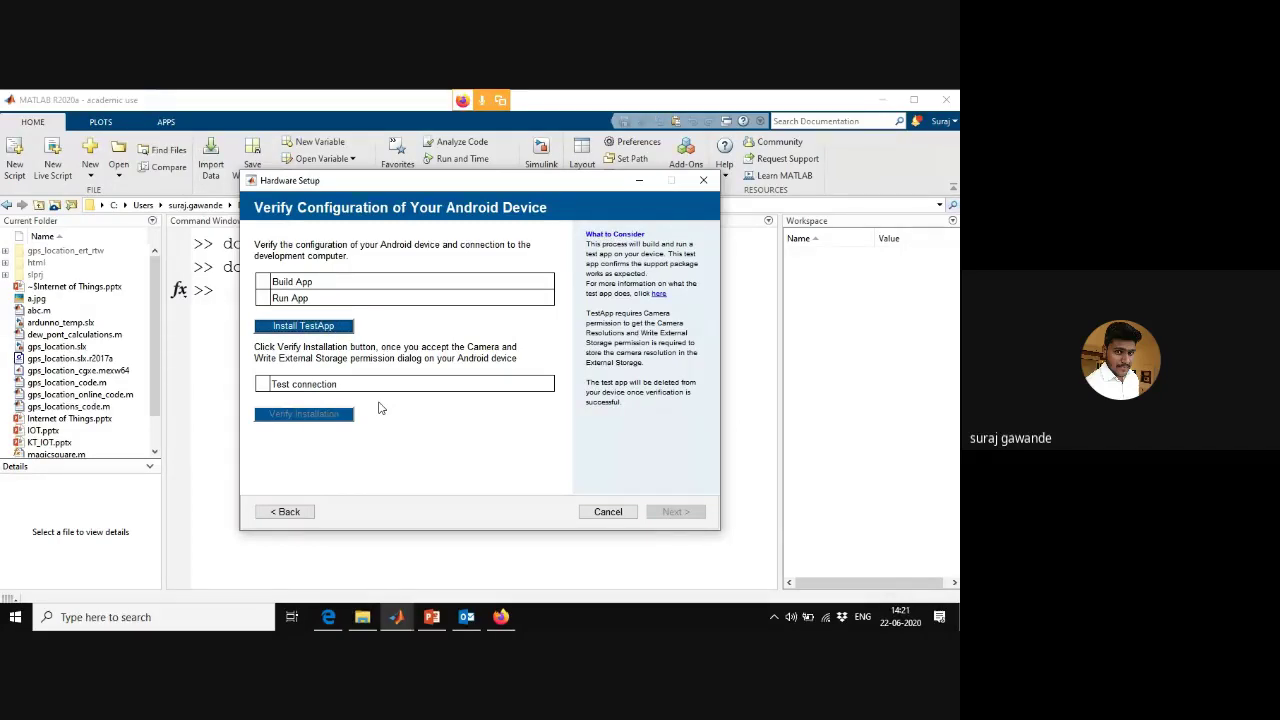
pyautogui.click(308, 330)
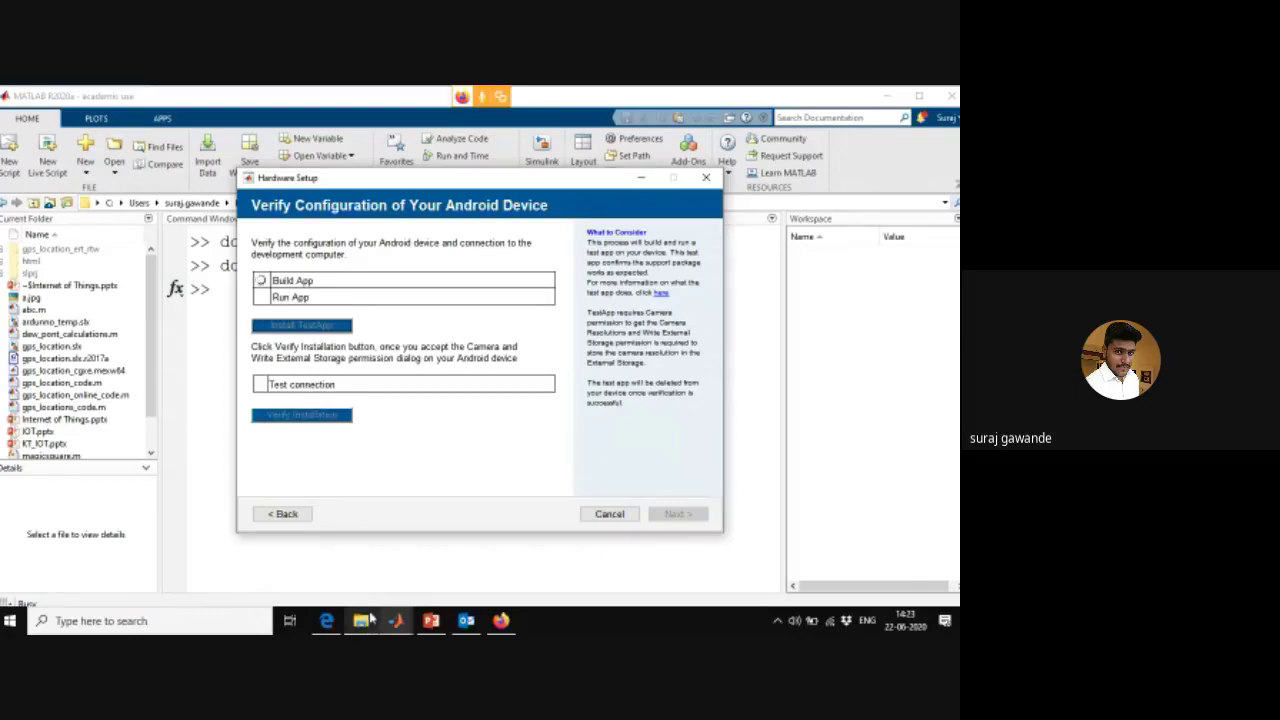
# - Switch to Firefox and run a Google search for thingspeak in a new tab
pyautogui.click(500, 621)
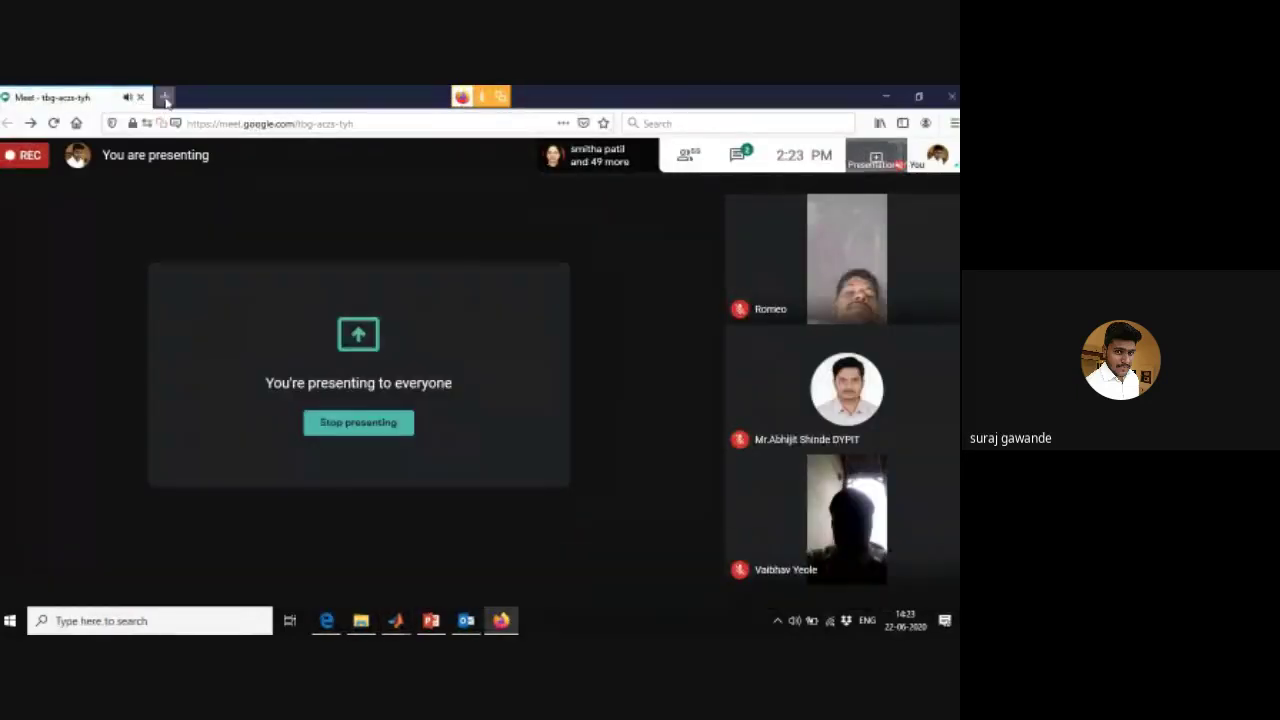
pyautogui.click(165, 97)
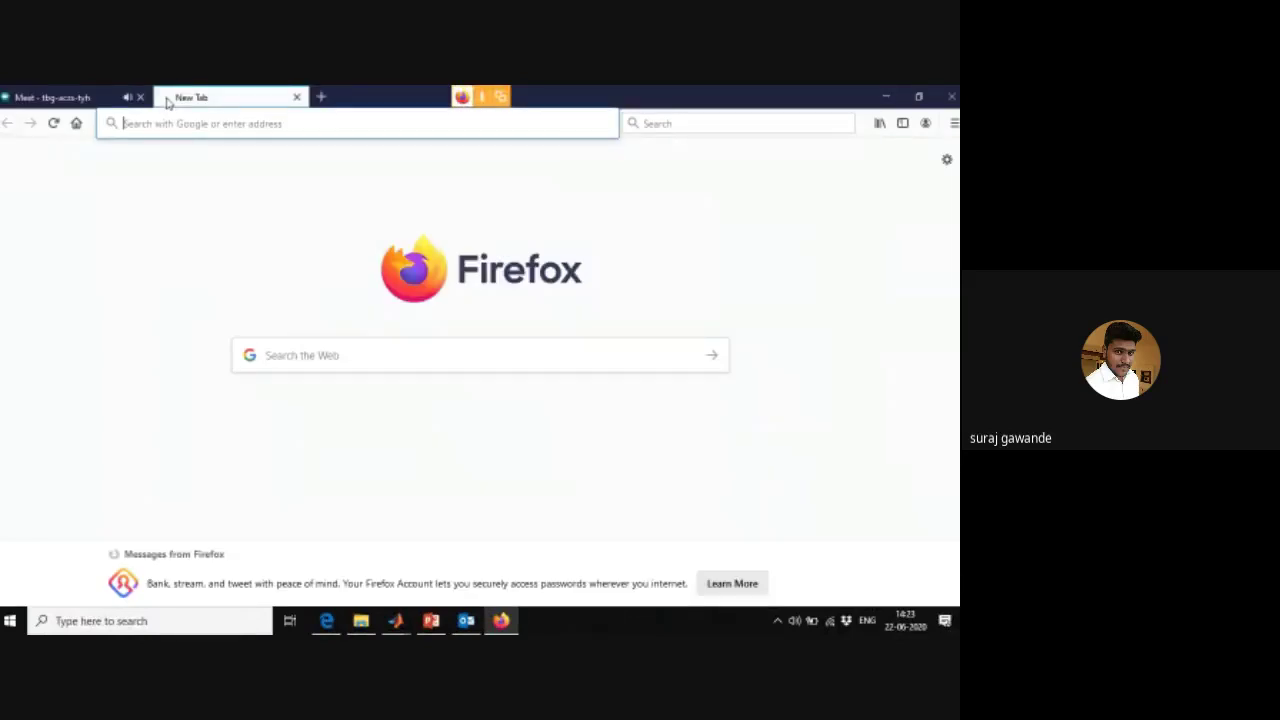
pyautogui.write('m')
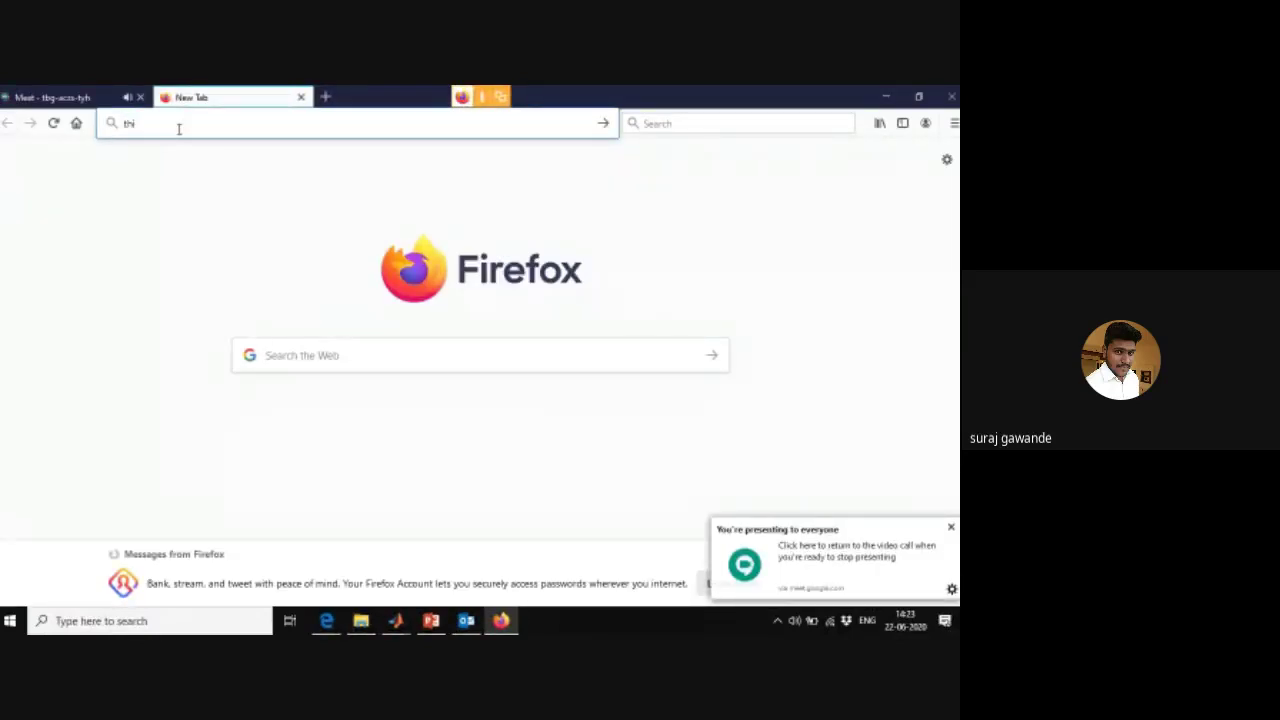
pyautogui.write('hin')
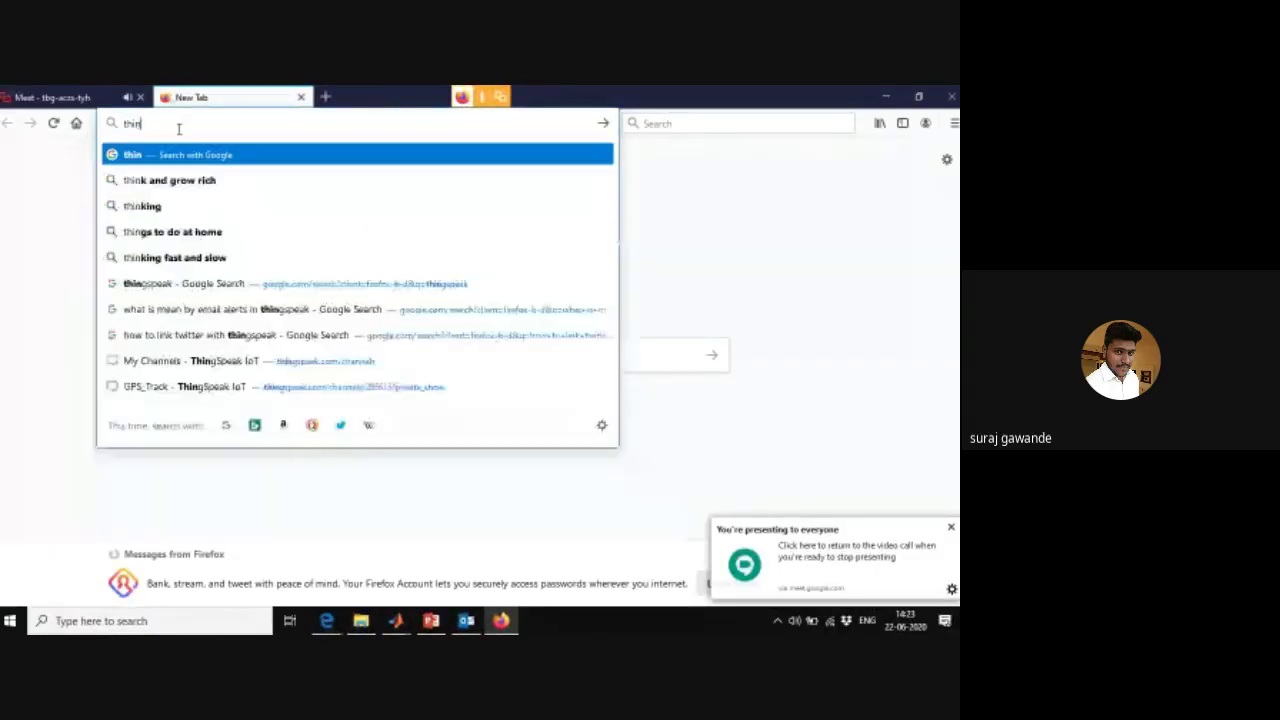
pyautogui.click(203, 284)
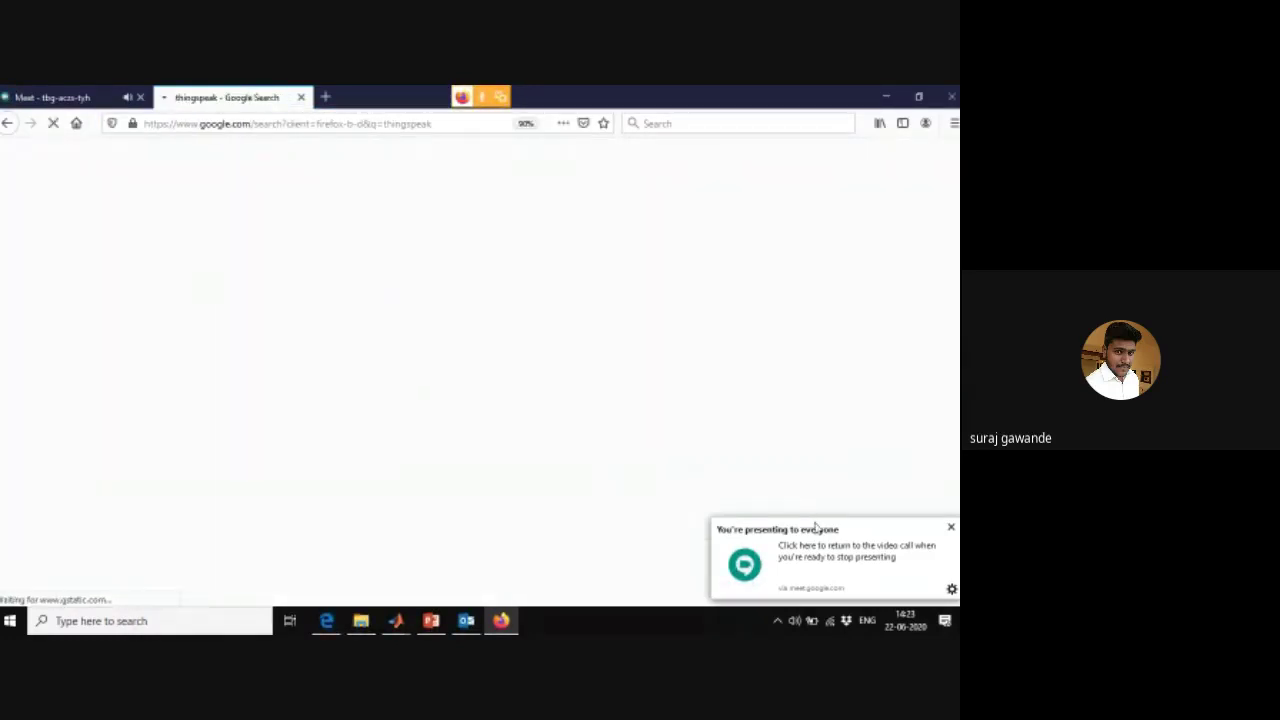
# - Open the ThingSpeak website from the search results, then bring the Android Hardware Setup window forward to check the app installation
pyautogui.click(951, 529)
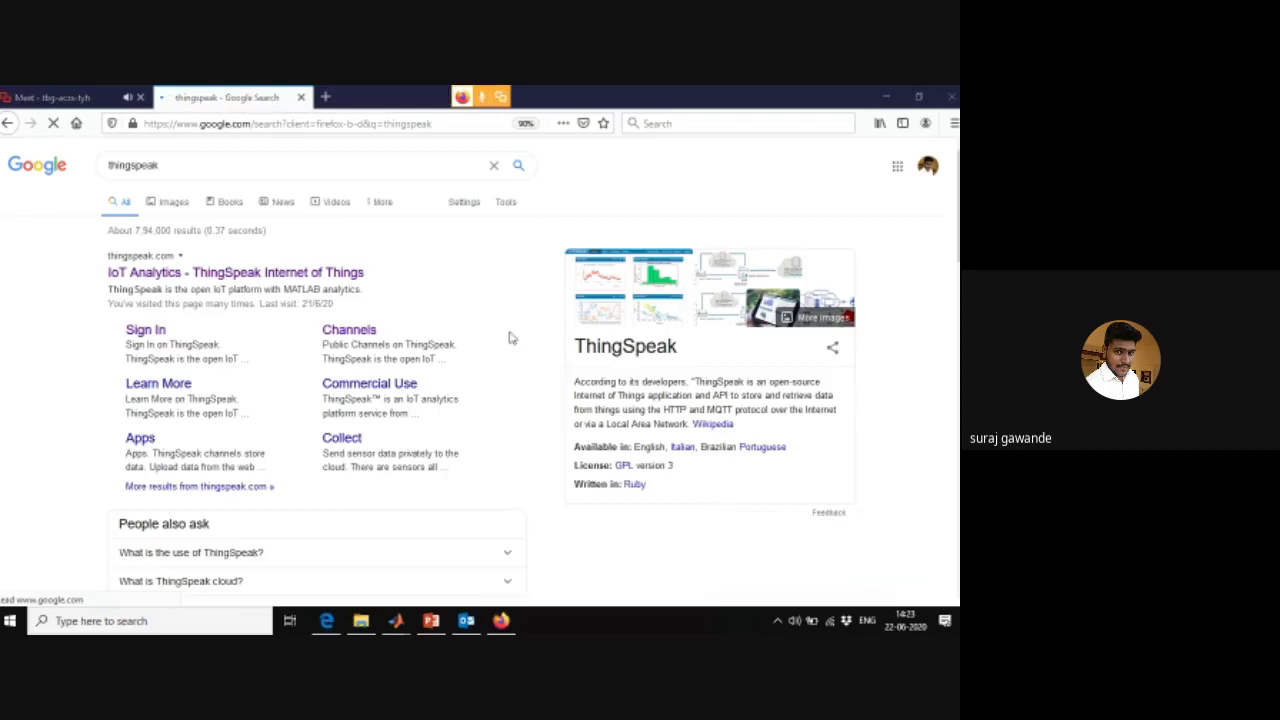
pyautogui.click(253, 276)
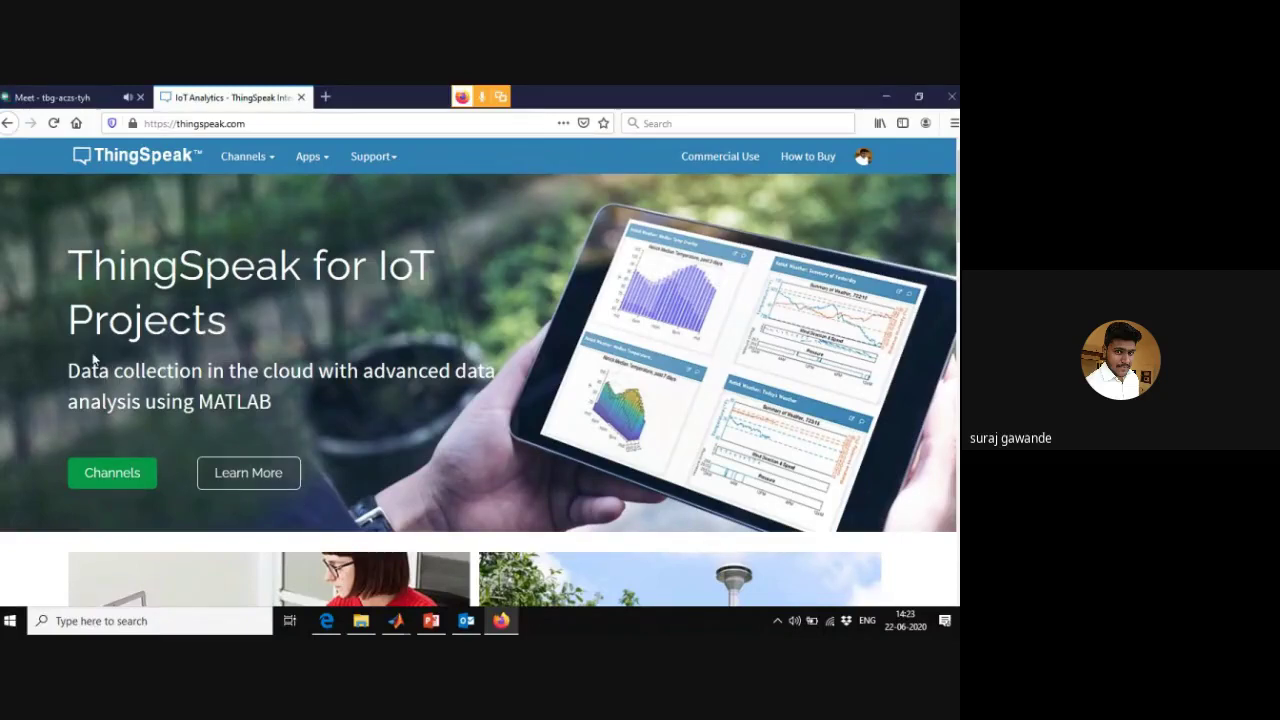
pyautogui.click(396, 621)
pyautogui.click(604, 586)
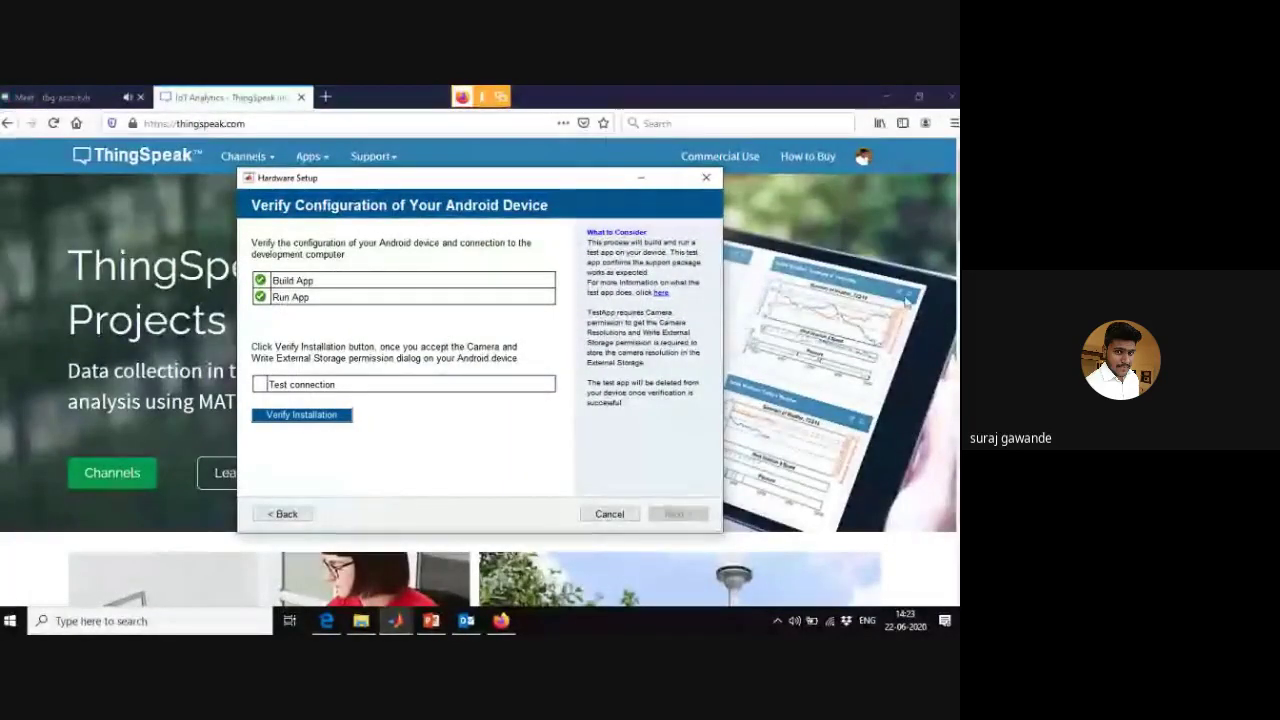
# - Switch to the Google Meet call, turn on the camera with browser permission for EasyCamera, and pin your own video
pyautogui.click(50, 97)
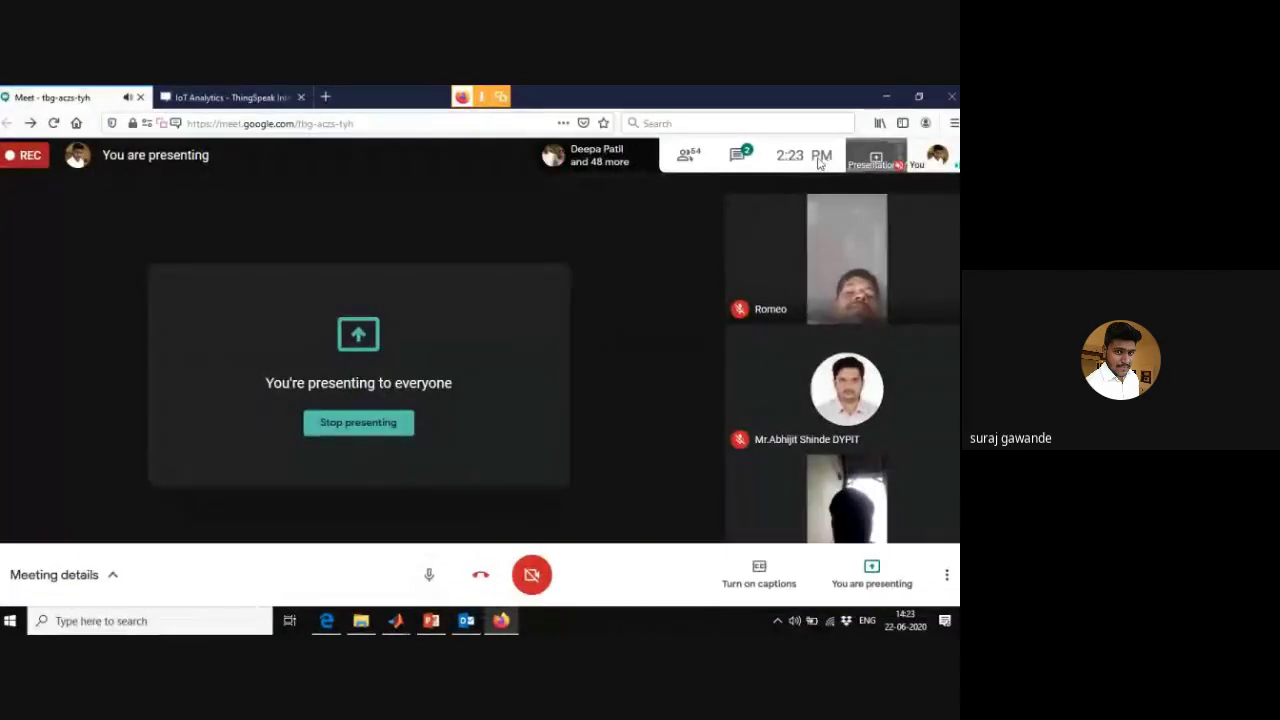
pyautogui.click(531, 574)
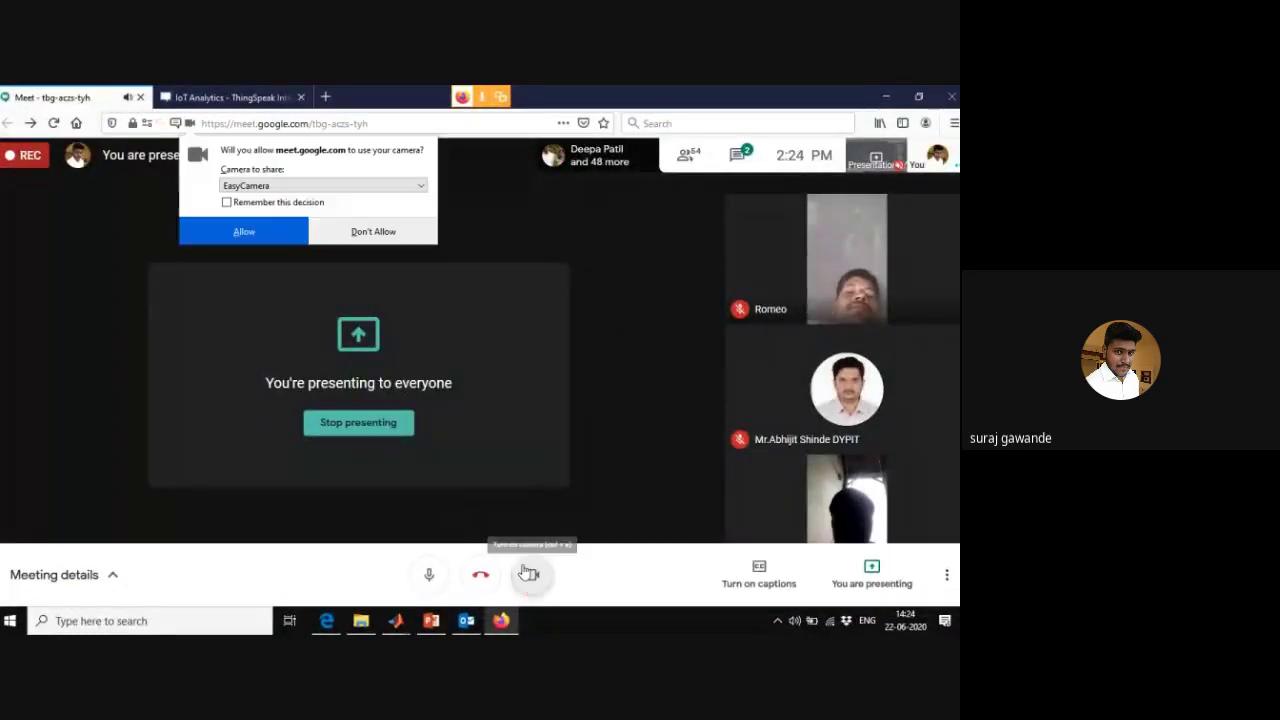
pyautogui.click(252, 230)
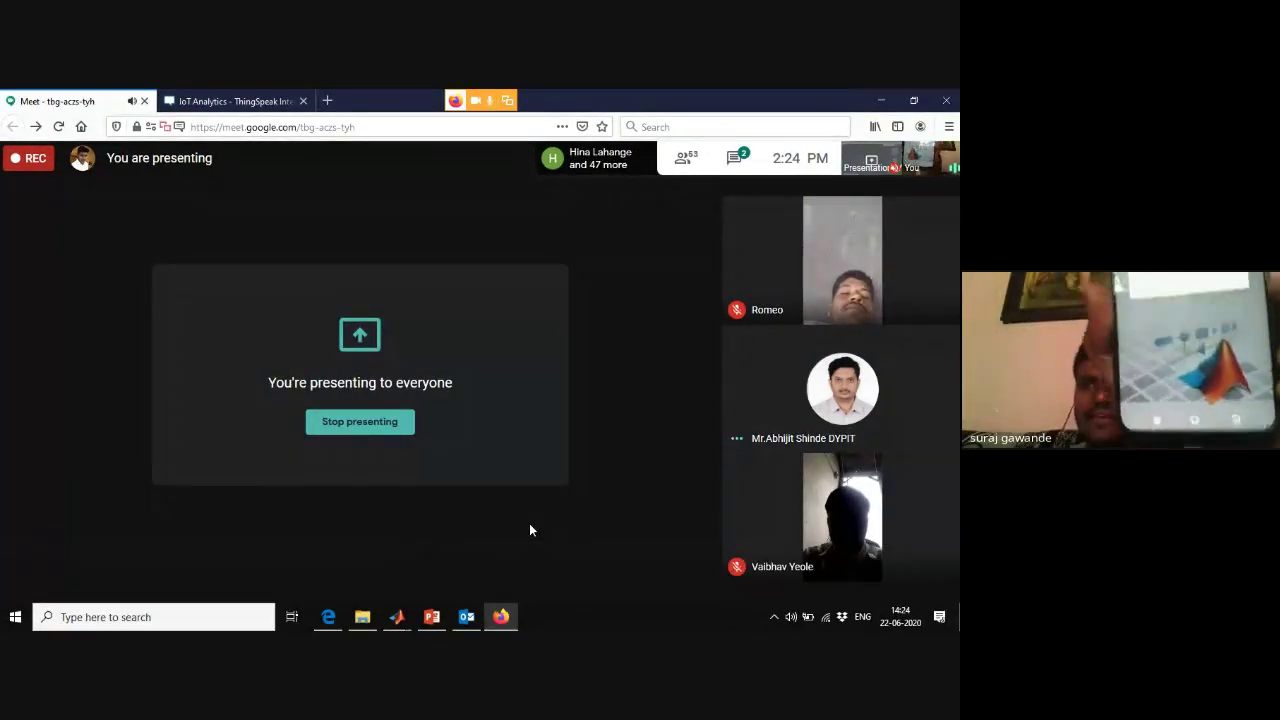
pyautogui.click(934, 158)
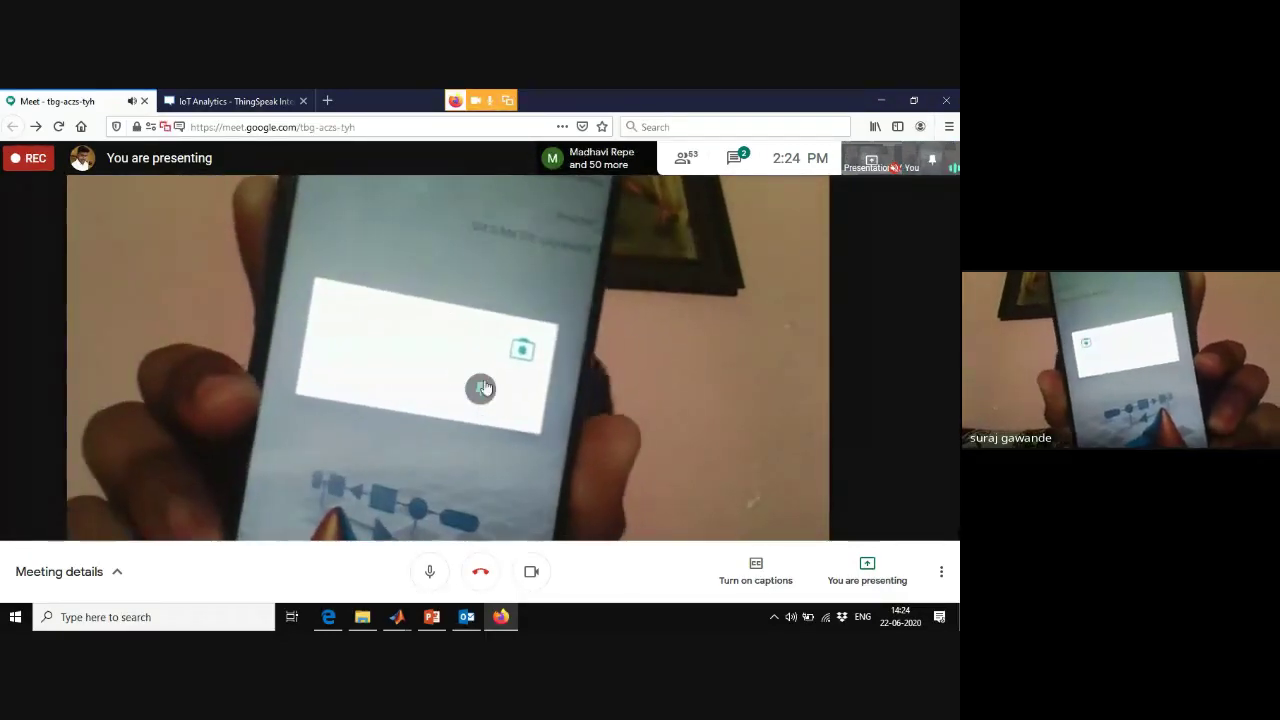
# - Turn off the call camera and return to the Android Hardware Setup window's configuration verification page
pyautogui.click(533, 572)
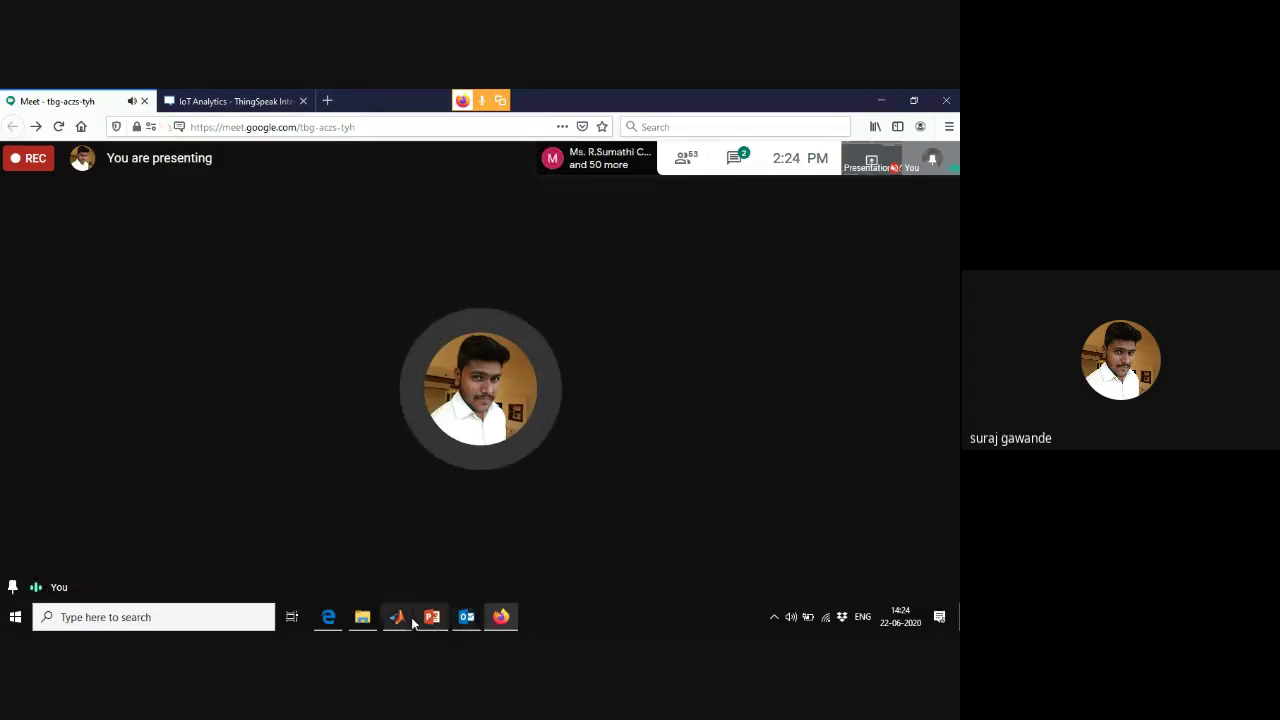
pyautogui.moveTo(400, 619)
pyautogui.click(600, 554)
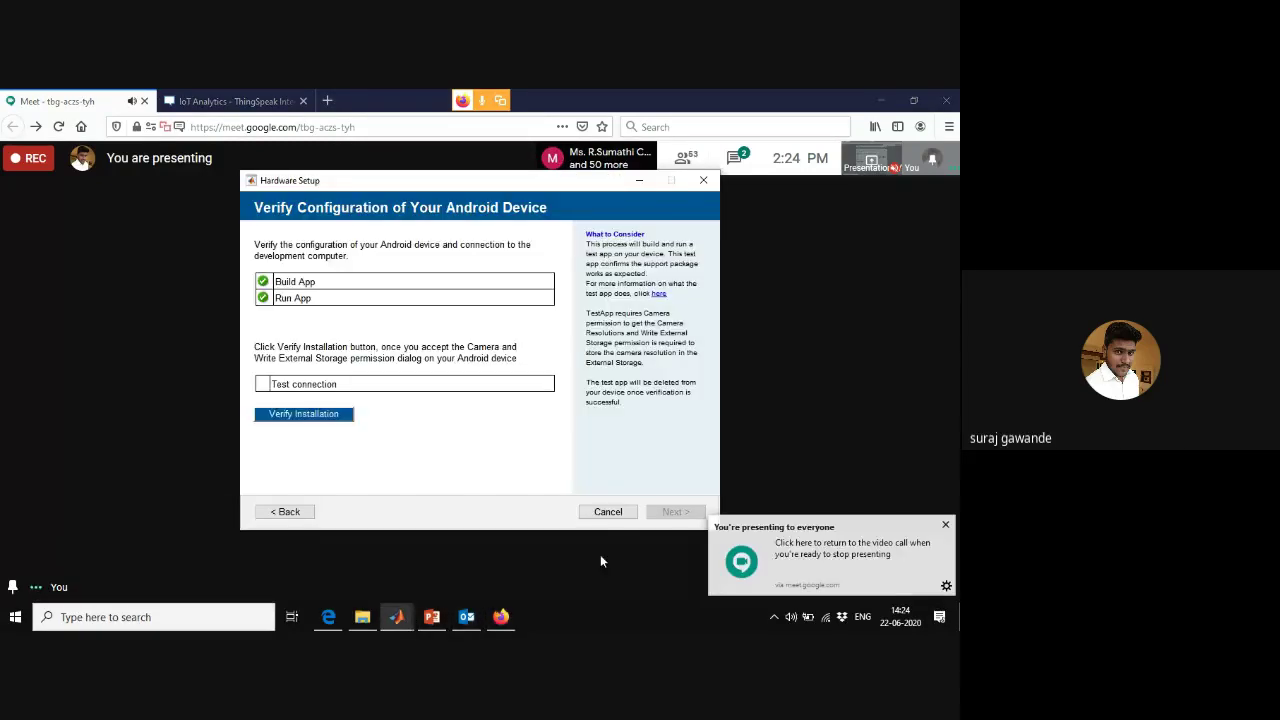